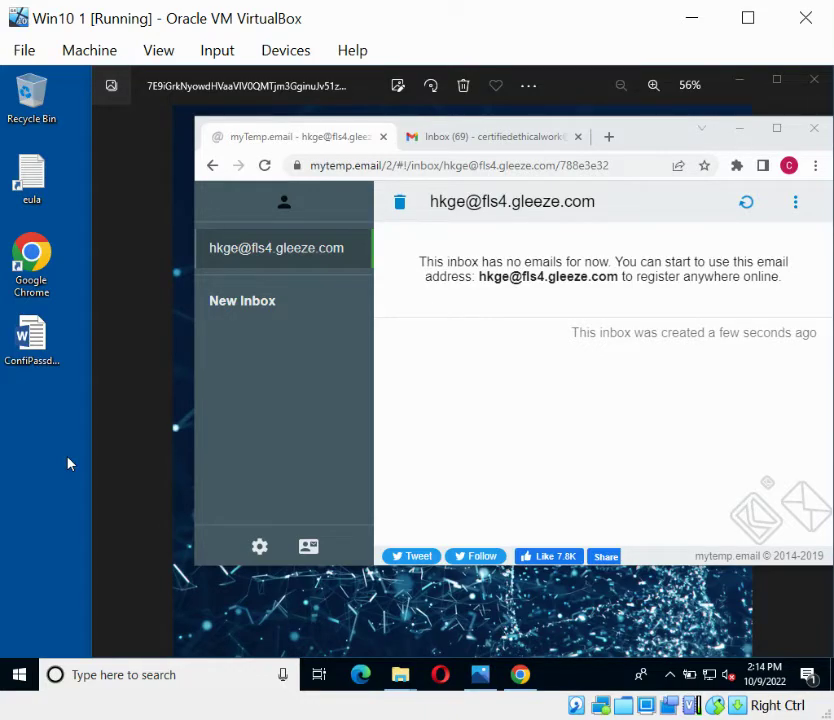
- From the Gmail inbox tab, open a third Chrome tab on the Google start page
{"action": "left_click", "coordinate": [478, 142]}
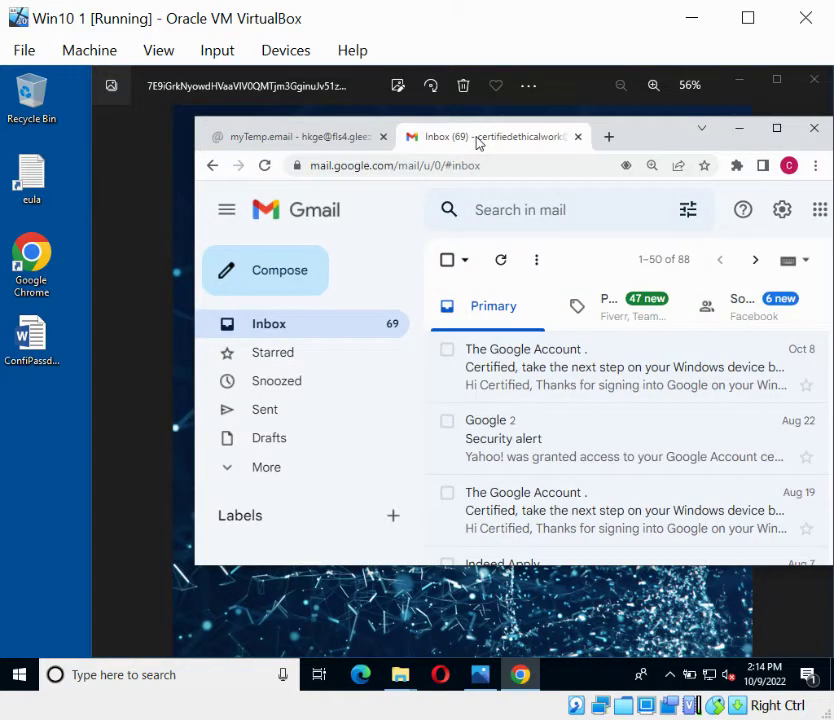
{"action": "left_click", "coordinate": [609, 139]}
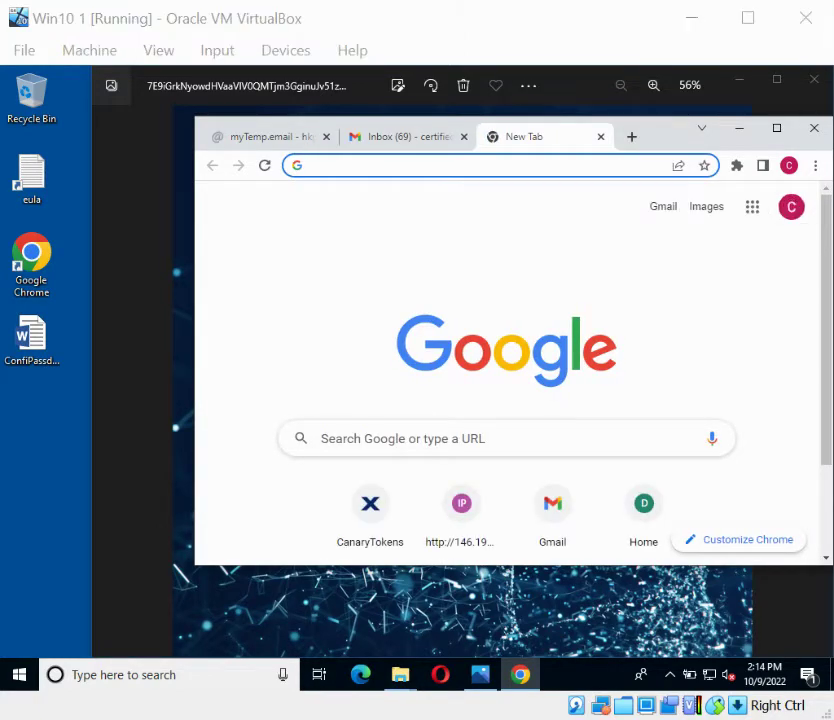
- Go to stationx.net/canarytokens and continue to the whiteclouddrive.com/generate token form
{"action": "left_click", "coordinate": [344, 166]}
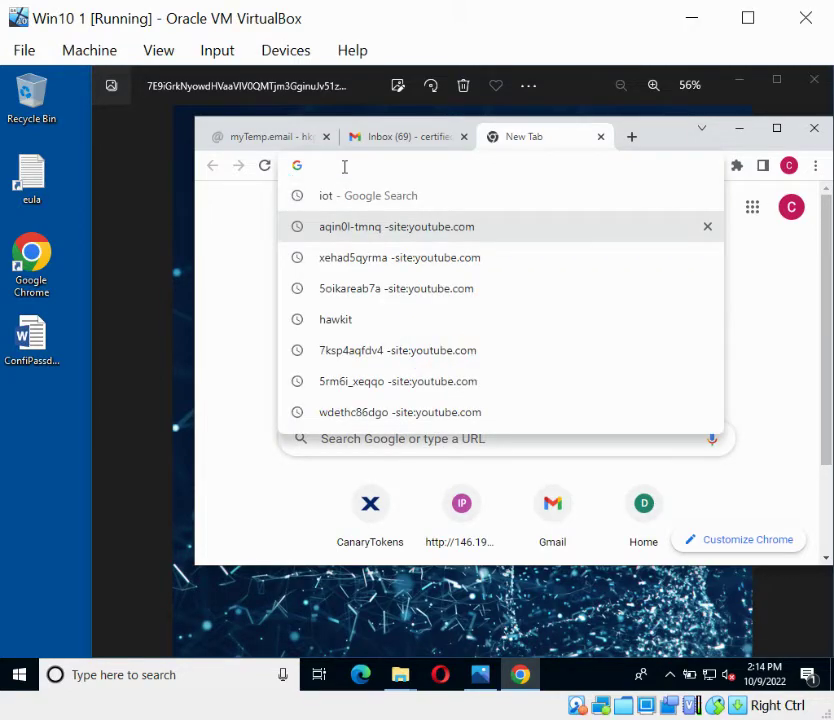
{"action": "type", "text": "stationx.net/canarytokens/"}
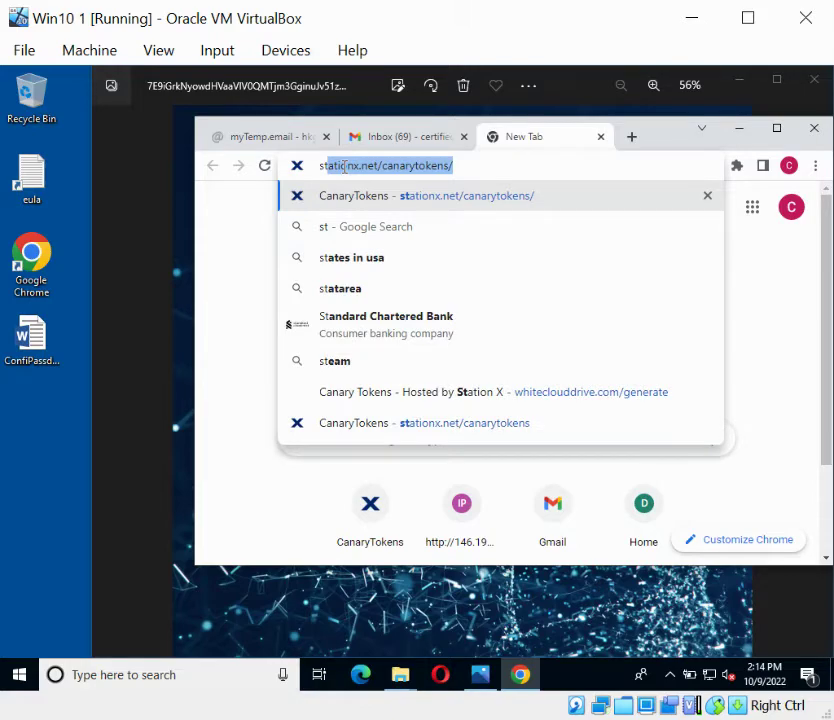
{"action": "key", "text": "Return"}
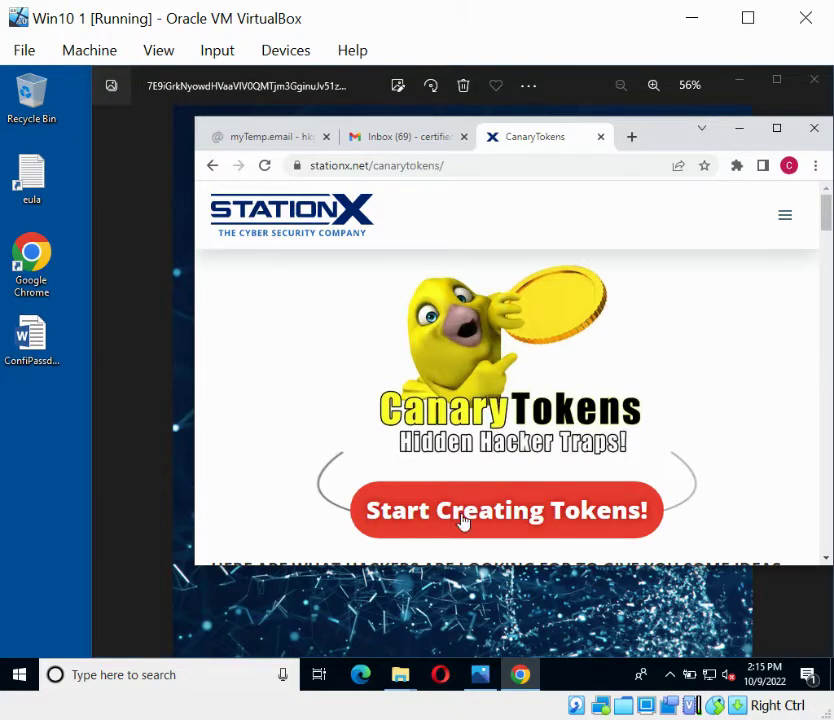
{"action": "left_click", "coordinate": [488, 521]}
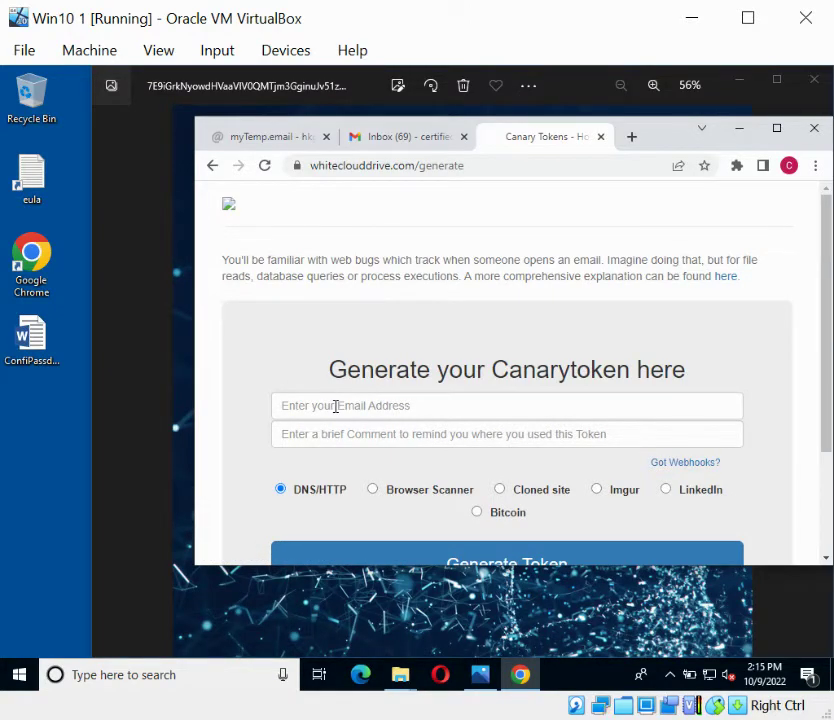
- Generate a DNS/HTTP token with the alert e-mail and comment 'Password file opened'
{"action": "left_click", "coordinate": [336, 406]}
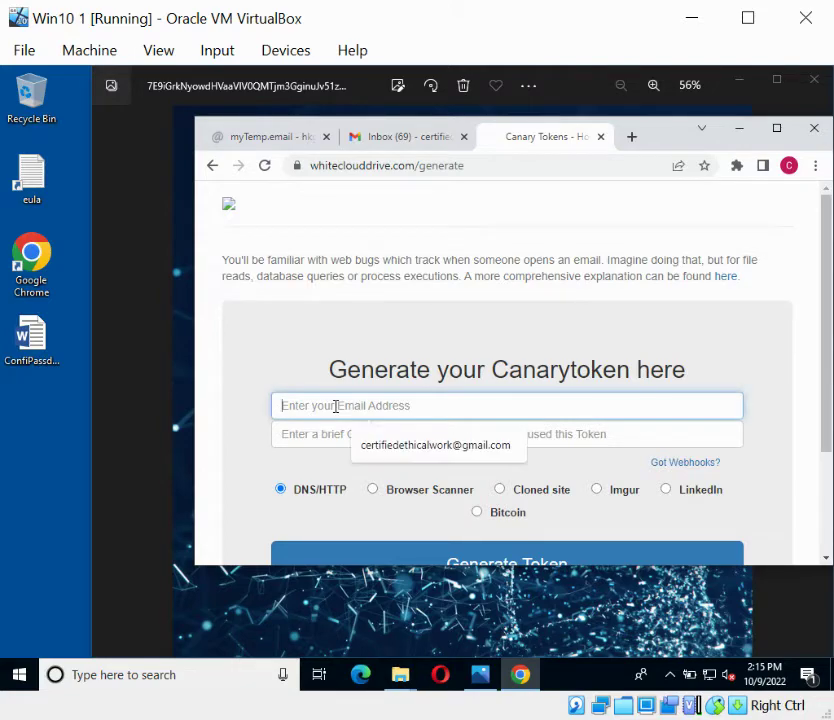
{"action": "left_click", "coordinate": [462, 445]}
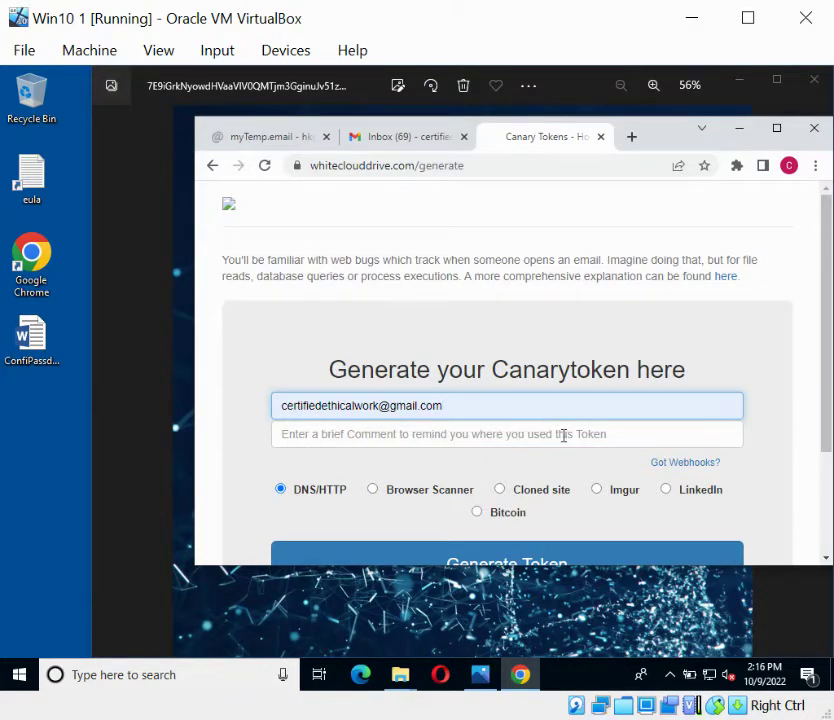
{"action": "left_click", "coordinate": [596, 432]}
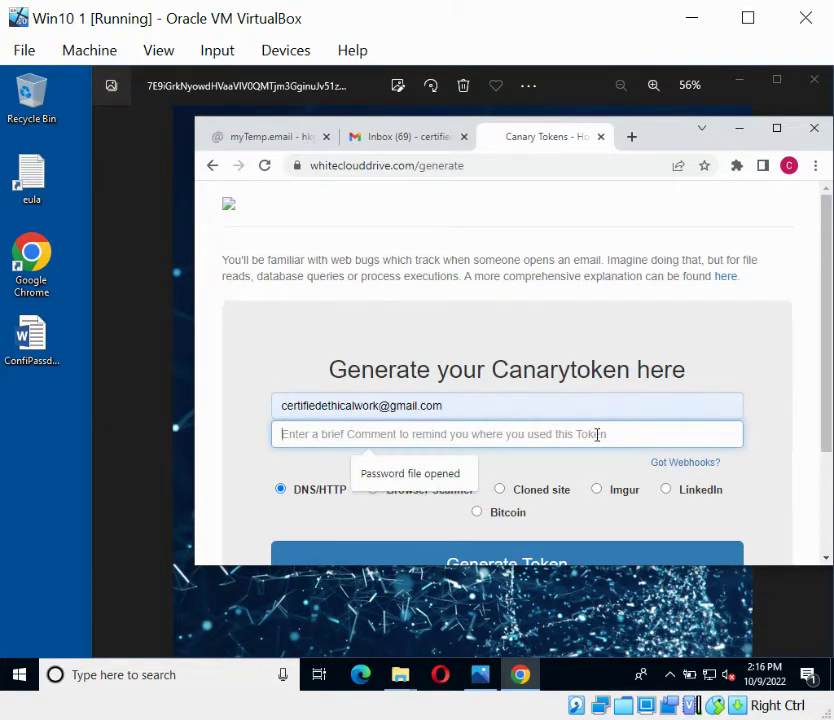
{"action": "left_click", "coordinate": [417, 481]}
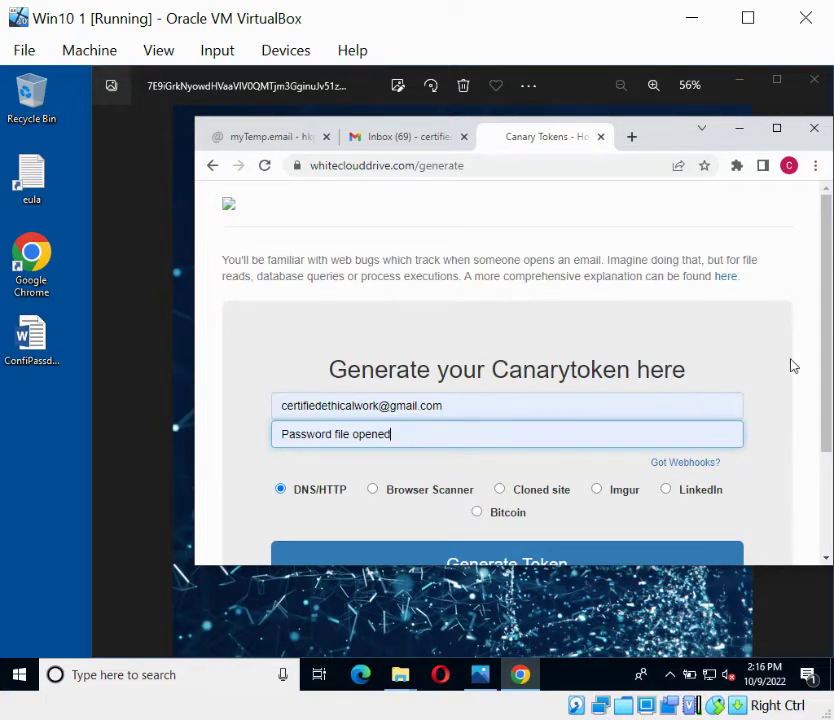
{"action": "left_click_drag", "start_coordinate": [826, 373], "coordinate": [826, 447]}
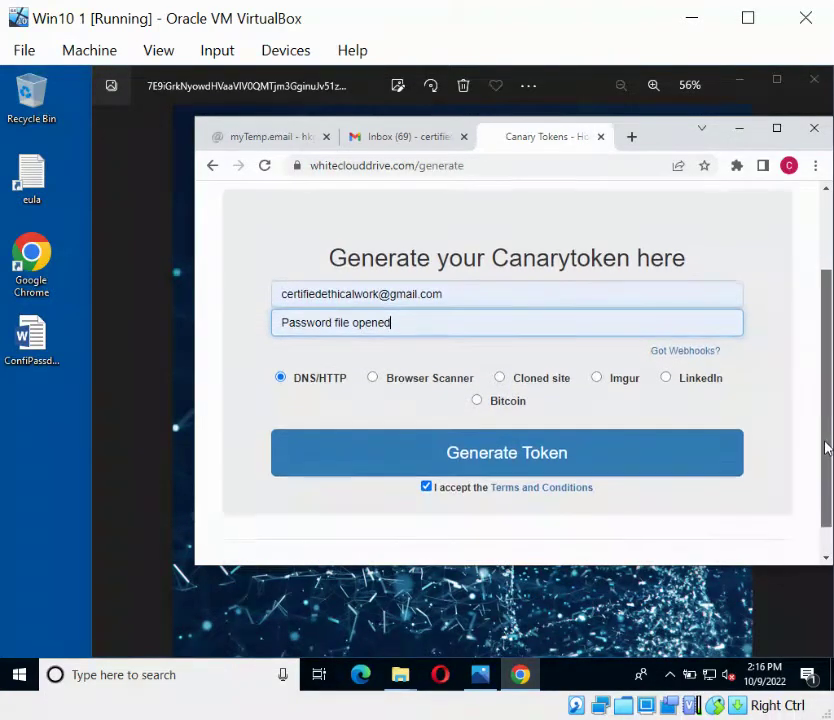
{"action": "left_click", "coordinate": [280, 377]}
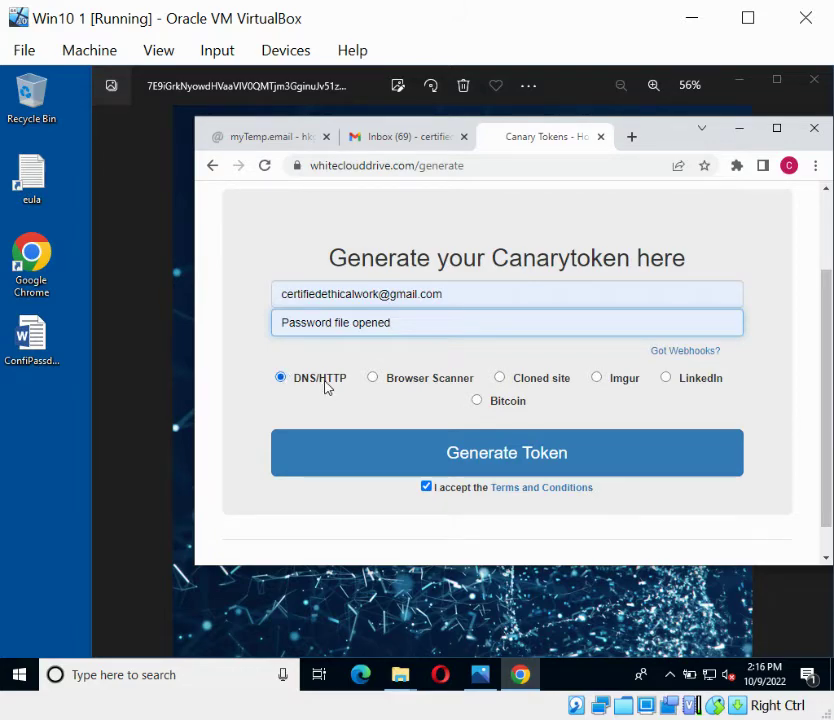
{"action": "left_click", "coordinate": [510, 455]}
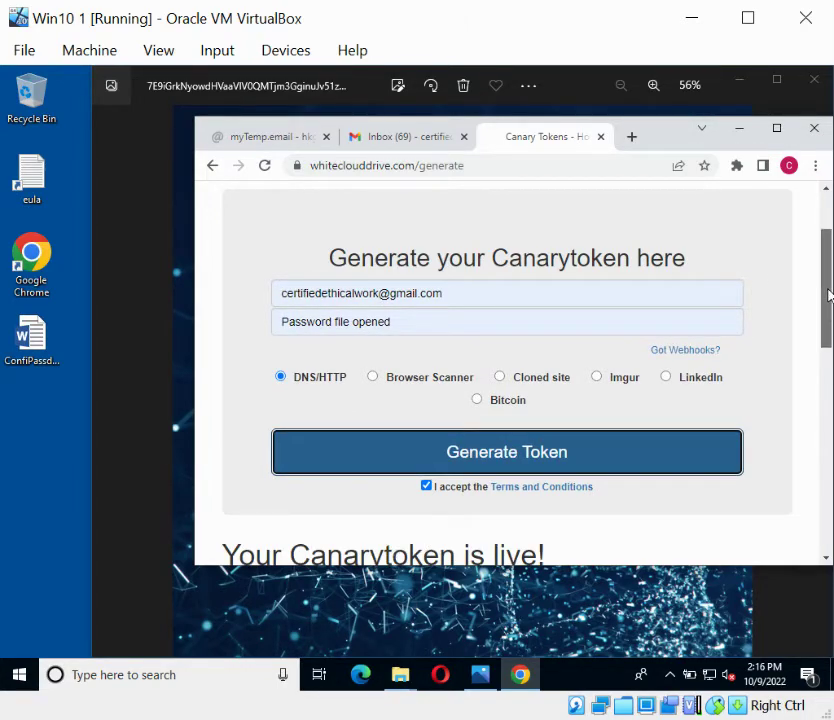
- Expand the MS Word token entry and download its canary Word document
{"action": "left_click_drag", "start_coordinate": [826, 296], "coordinate": [819, 465]}
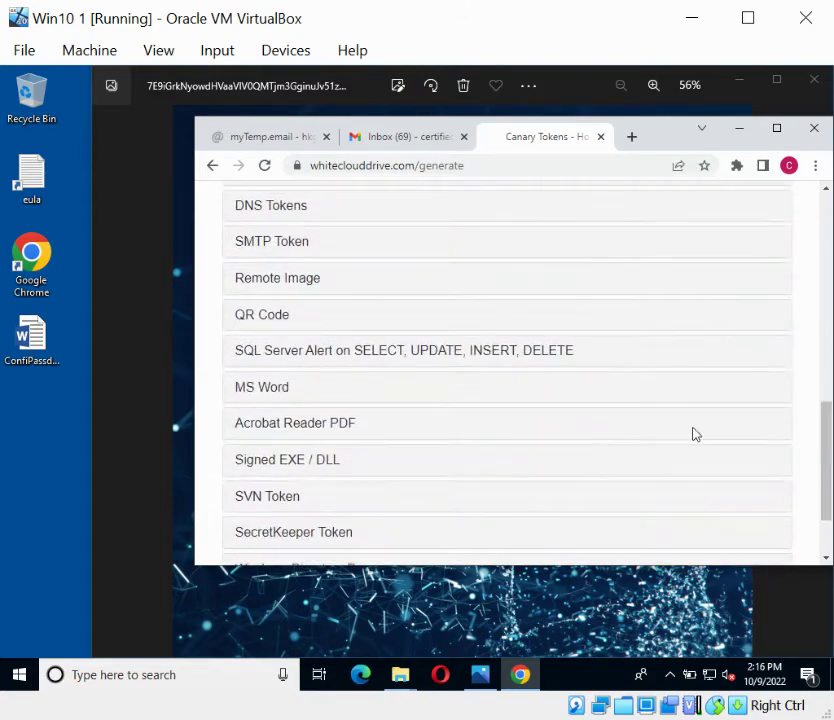
{"action": "left_click", "coordinate": [265, 391]}
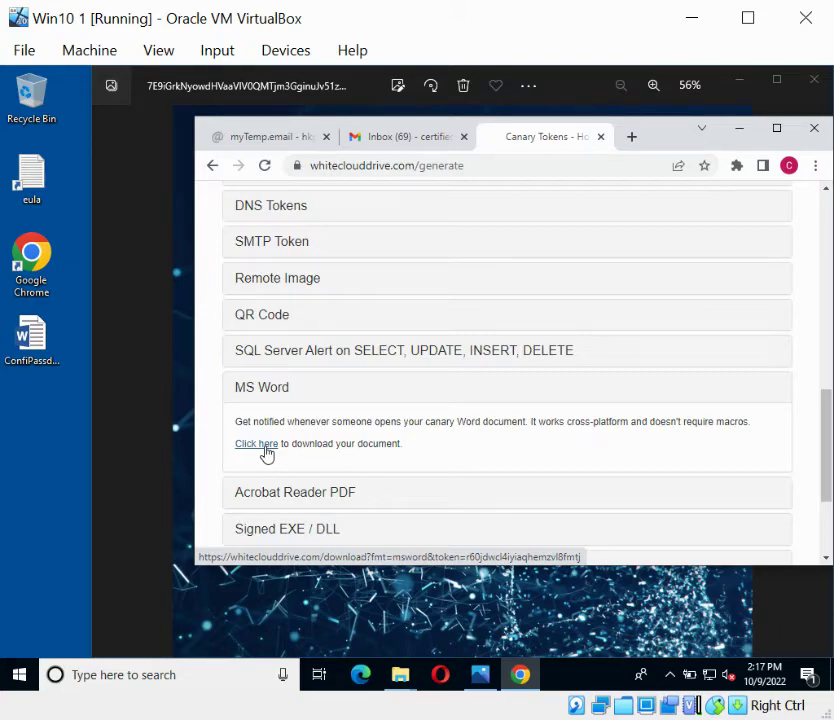
{"action": "left_click", "coordinate": [264, 450]}
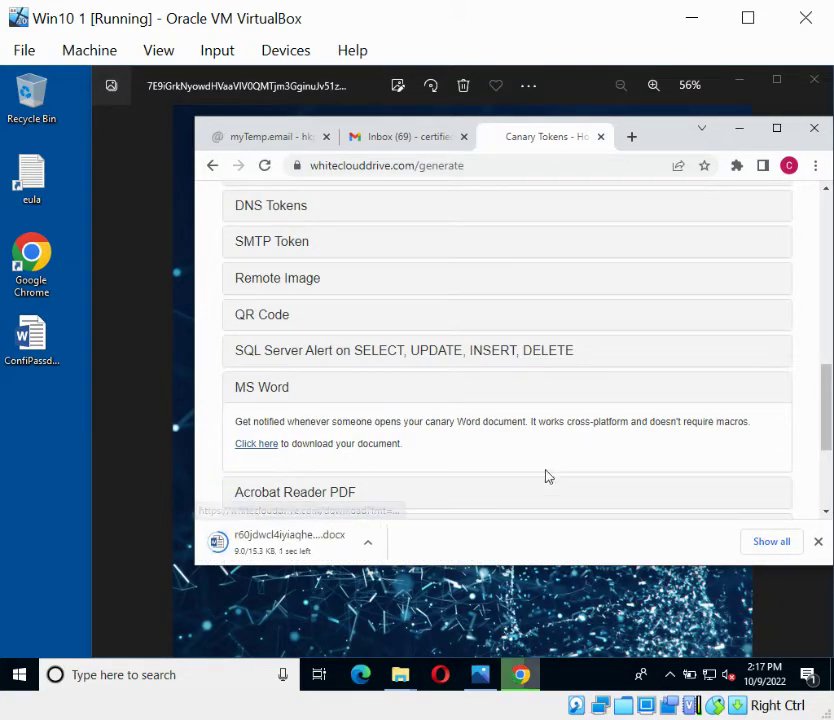
- Cancel opening in Word, re-download r60jdwcl4iyiaqhemzvi8fmtj(1).docx and drag it onto the desktop
{"action": "left_click", "coordinate": [281, 543]}
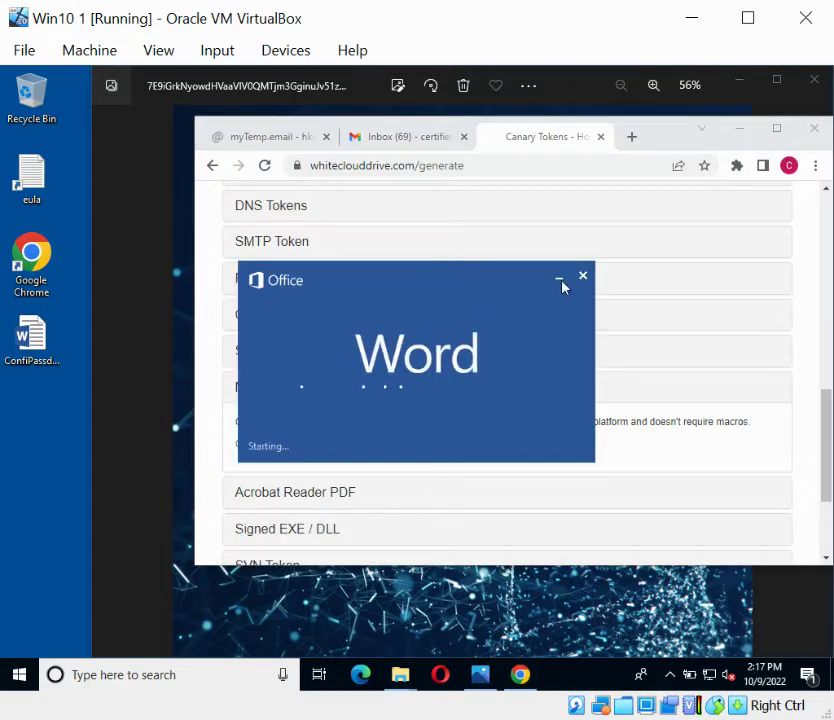
{"action": "left_click", "coordinate": [583, 276]}
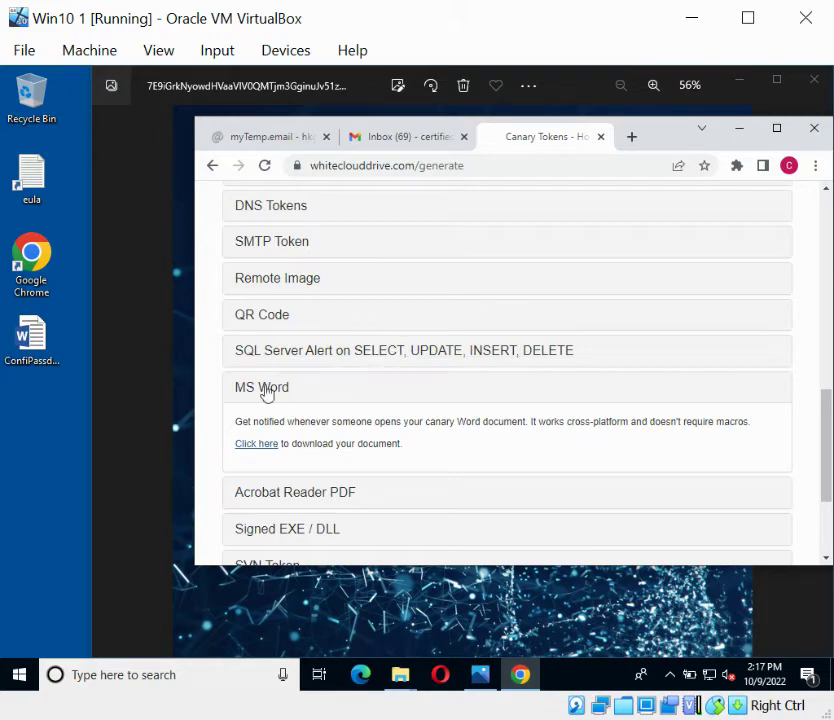
{"action": "left_click", "coordinate": [250, 449]}
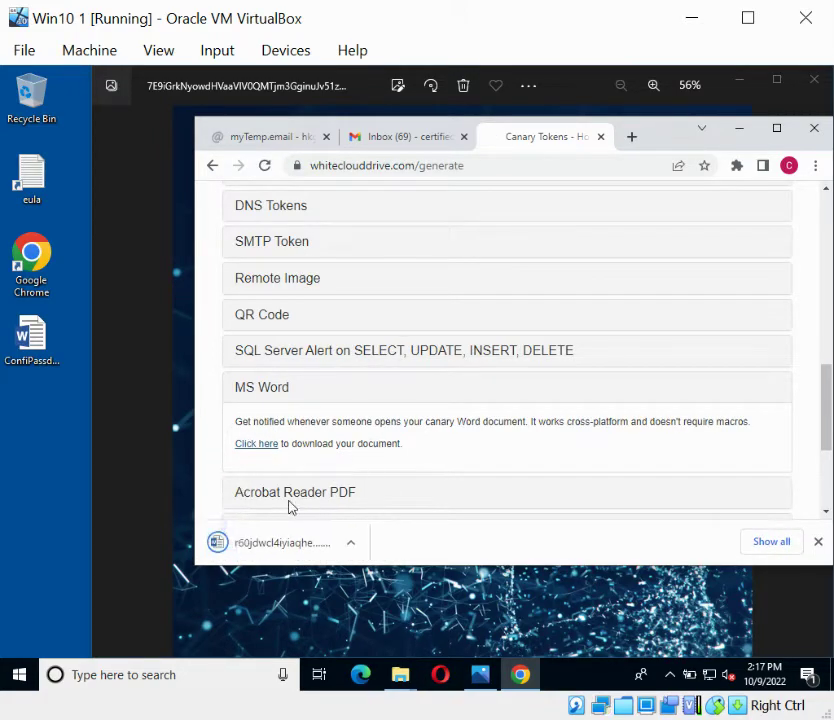
{"action": "left_click_drag", "start_coordinate": [66, 442], "coordinate": [56, 416]}
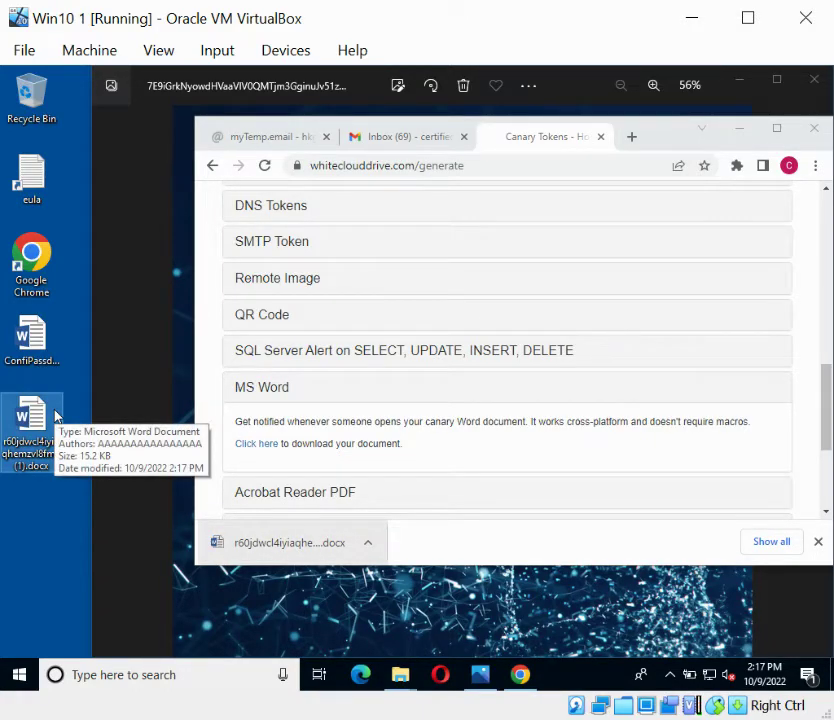
- Close Chrome's download list and rename the desktop Word file to Confidentail Passwords.docx
{"action": "left_click", "coordinate": [818, 541]}
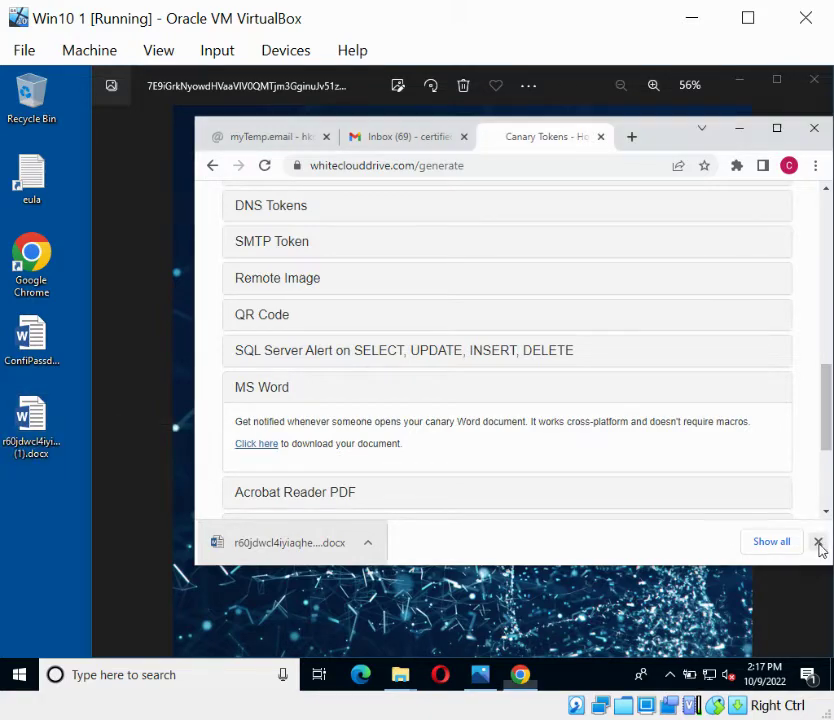
{"action": "left_click", "coordinate": [22, 452]}
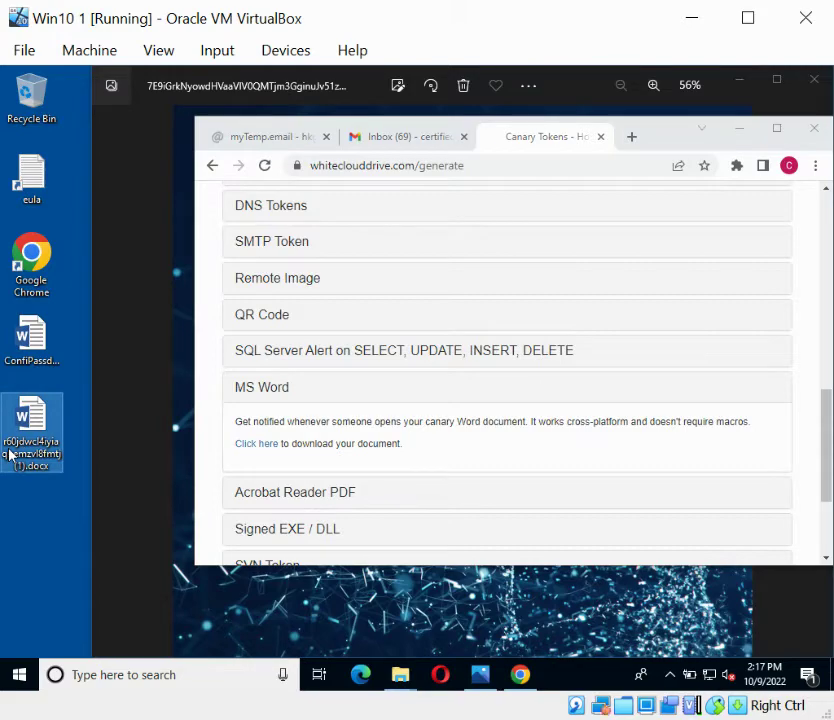
{"action": "left_click", "coordinate": [12, 453]}
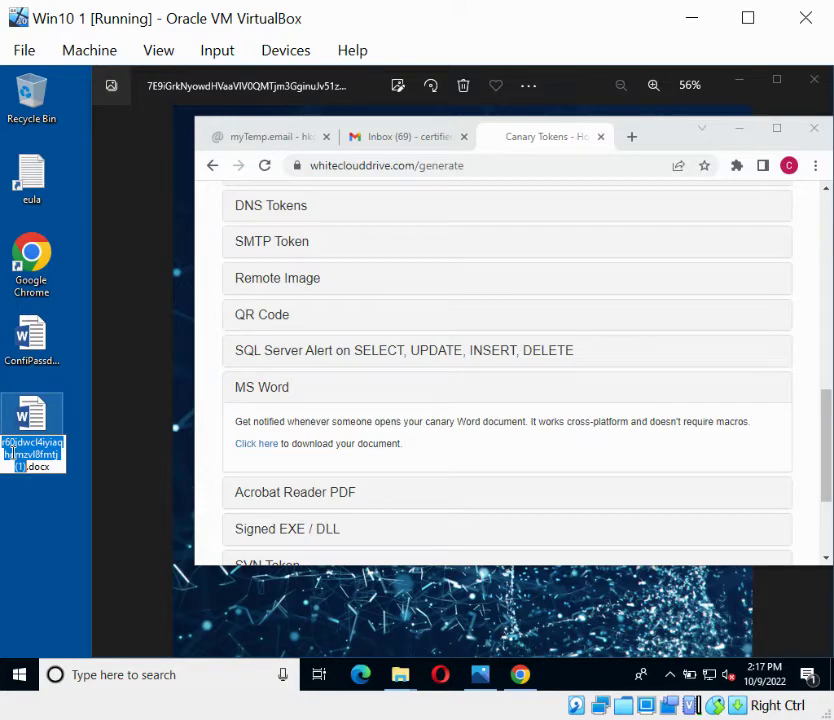
{"action": "type", "text": "C"}
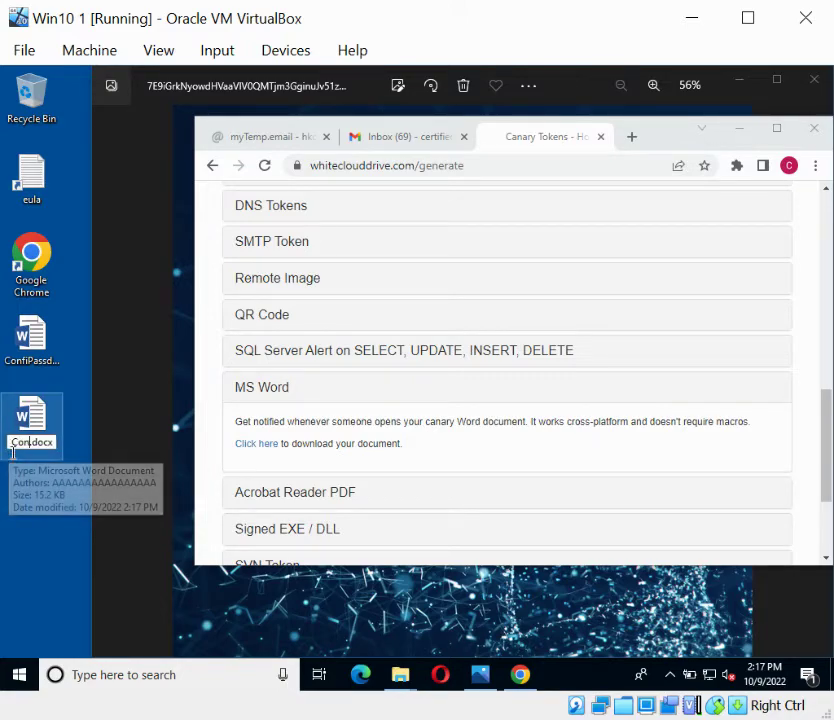
{"action": "type", "text": "onfidential"}
{"action": "type", "text": "l Password"}
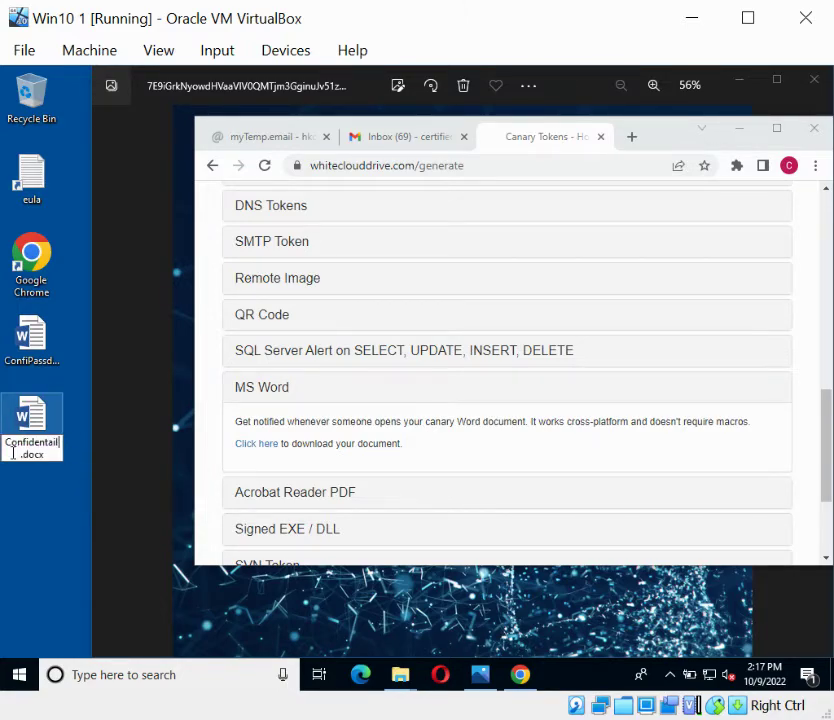
{"action": "type", "text": "s"}
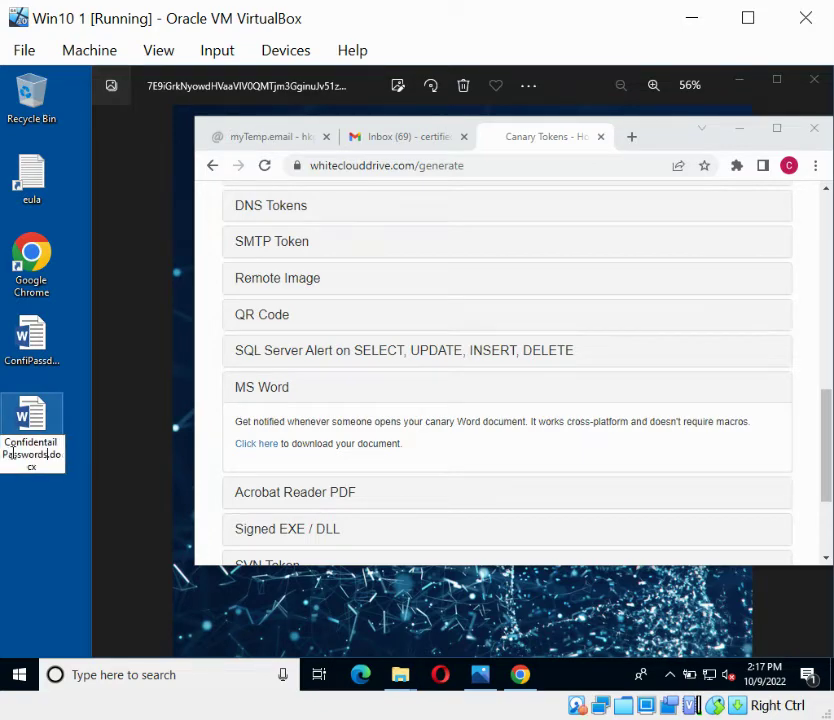
{"action": "key", "text": "Return"}
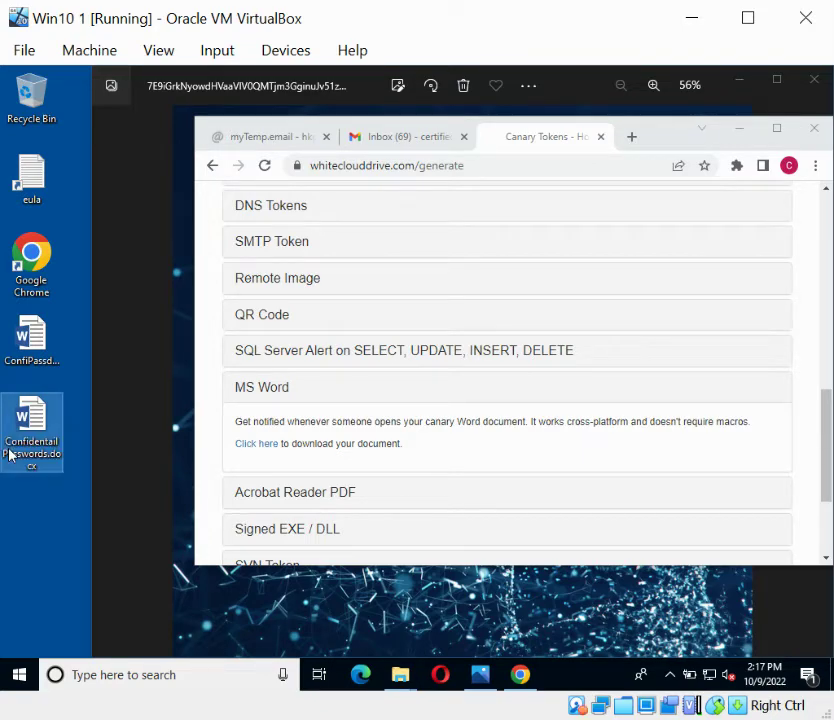
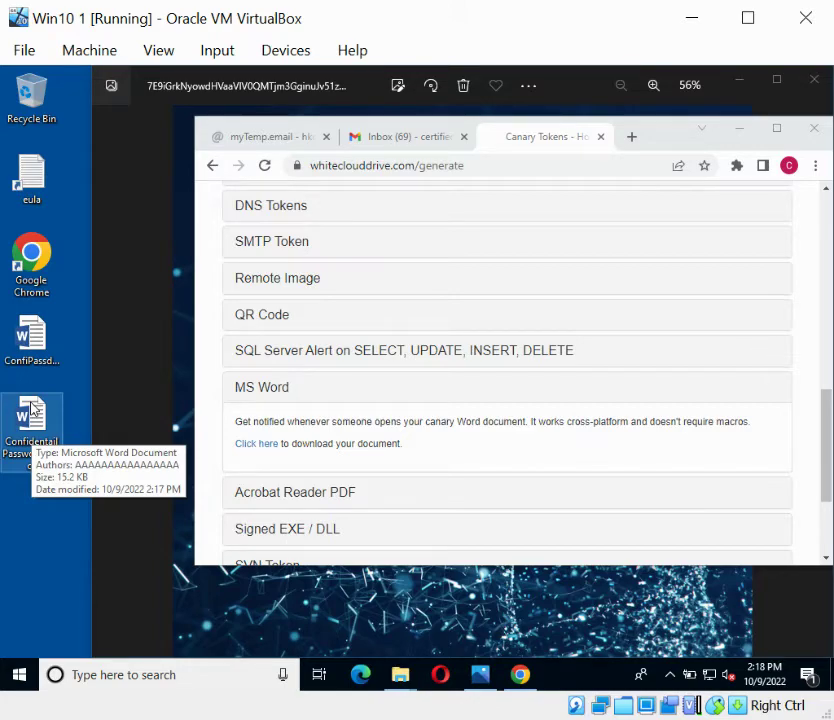
- Open Confidentail Passwords.docx from the desktop and take it out of Protected View
{"action": "double_click", "coordinate": [33, 412]}
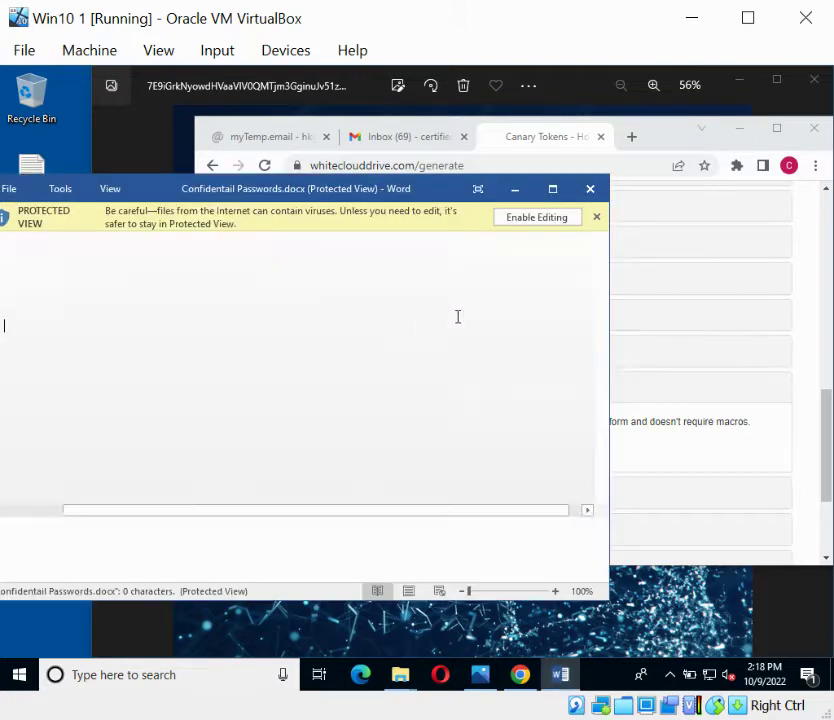
{"action": "left_click", "coordinate": [516, 225]}
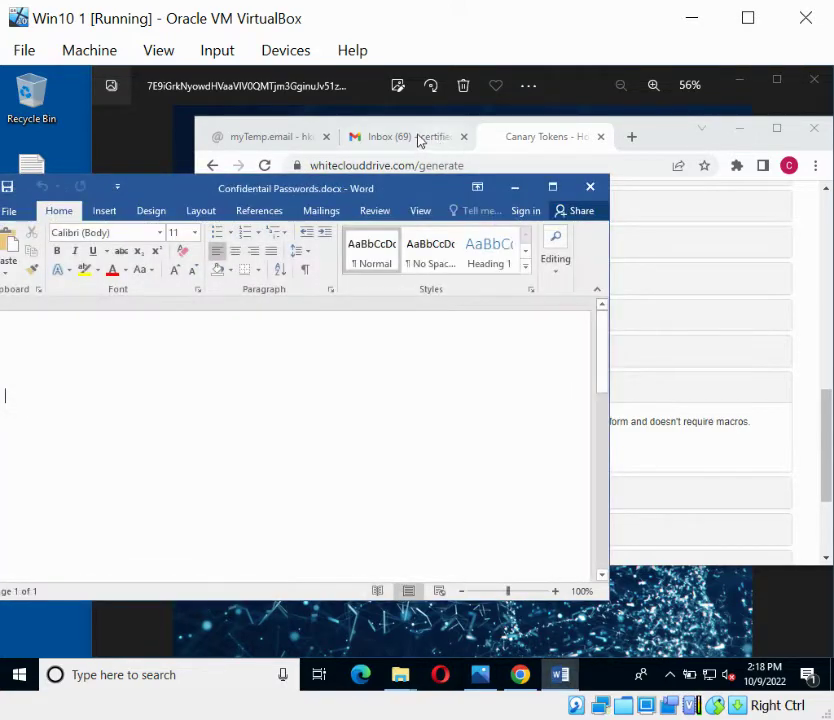
{"action": "left_click", "coordinate": [415, 139]}
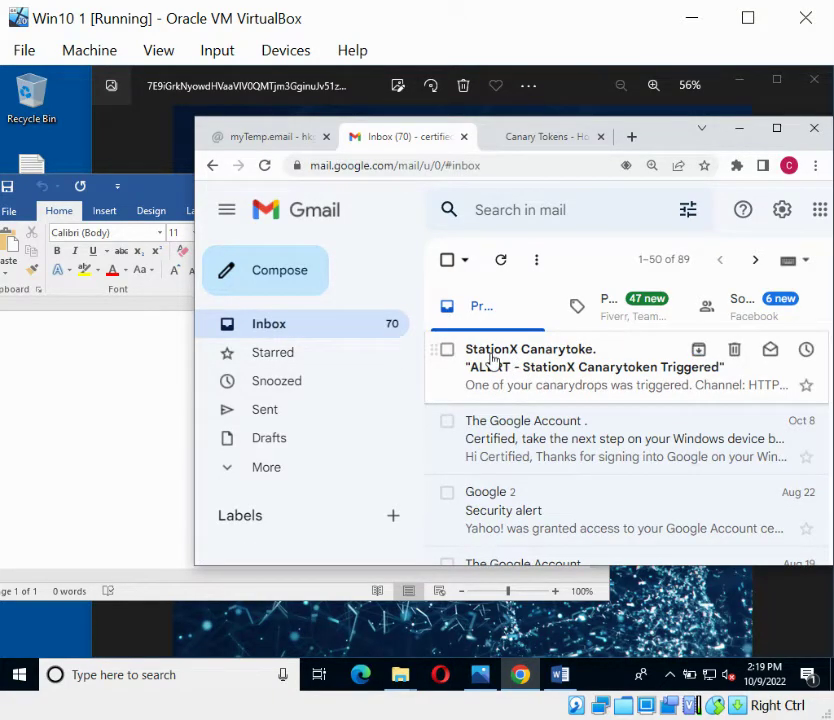
- Delete the StationX Canarytoken alert email from the Gmail inbox
{"action": "mouse_move", "coordinate": [492, 361]}
{"action": "left_click", "coordinate": [447, 350]}
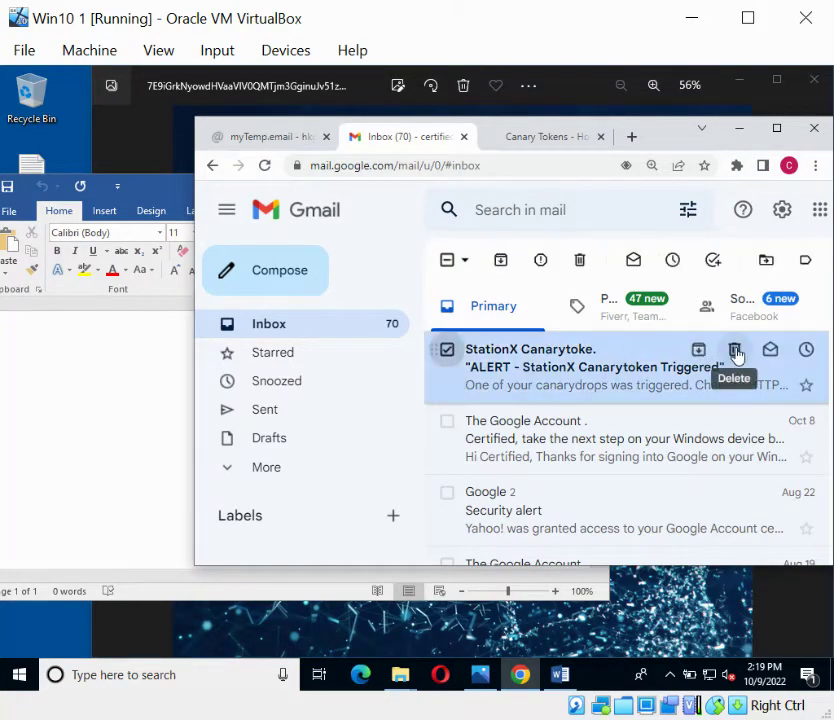
{"action": "left_click", "coordinate": [735, 350]}
{"action": "left_click", "coordinate": [165, 375]}
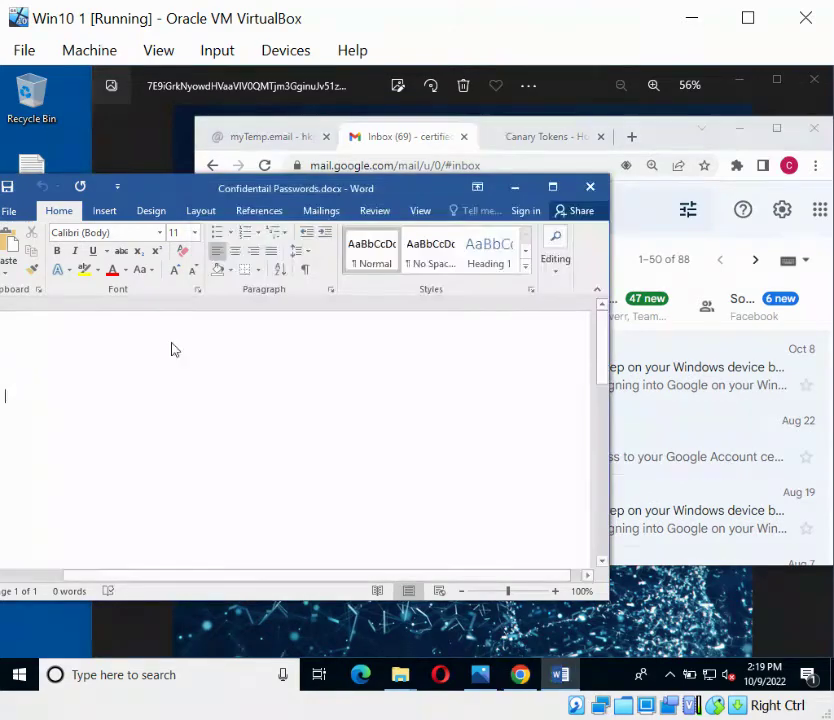
- Open ConfiPassdentail.docx from the desktop, select all its fake credential text, and minimize it
{"action": "left_click_drag", "start_coordinate": [170, 190], "coordinate": [285, 173]}
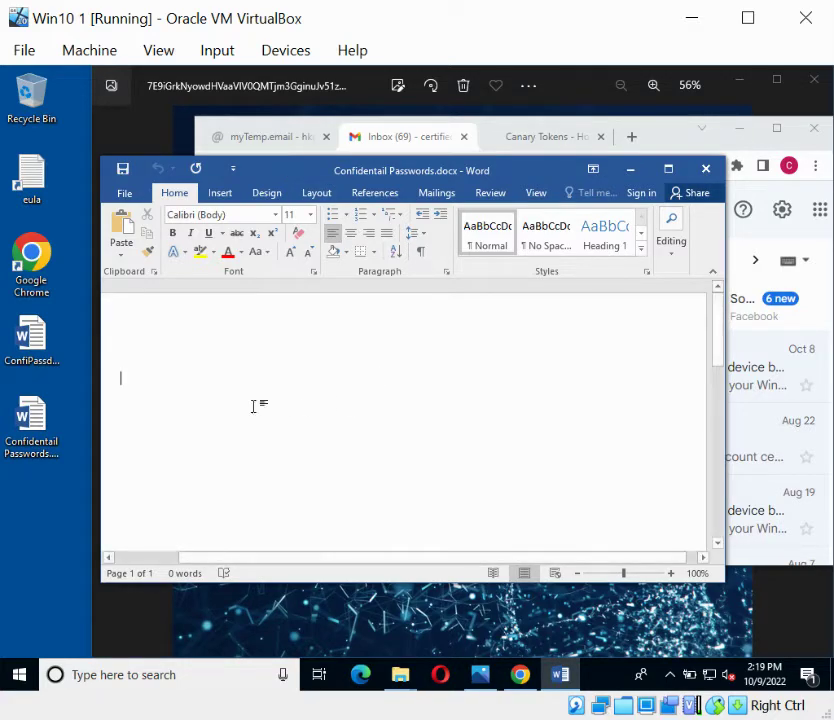
{"action": "double_click", "coordinate": [45, 345]}
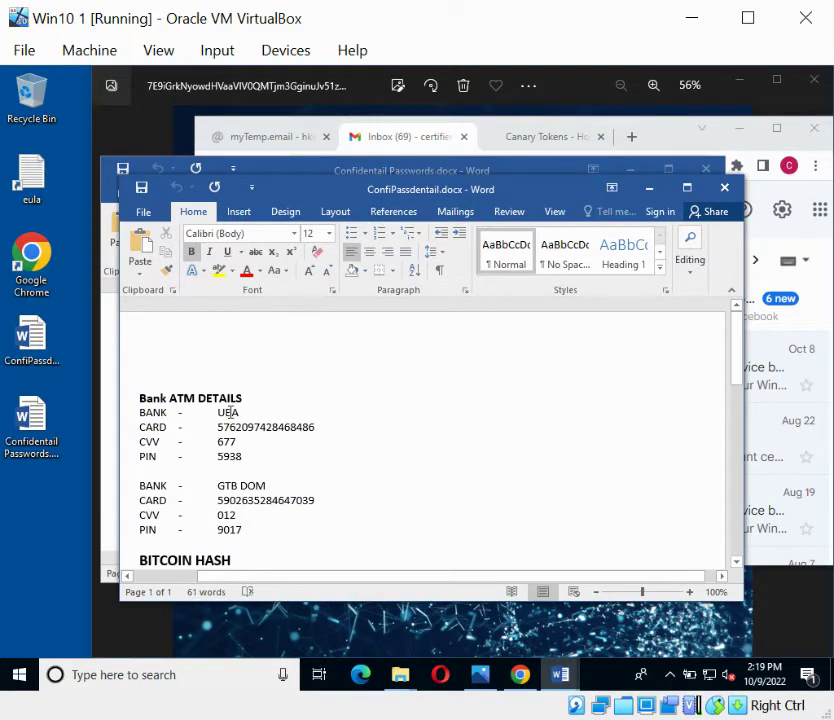
{"action": "left_click_drag", "start_coordinate": [739, 337], "coordinate": [750, 425]}
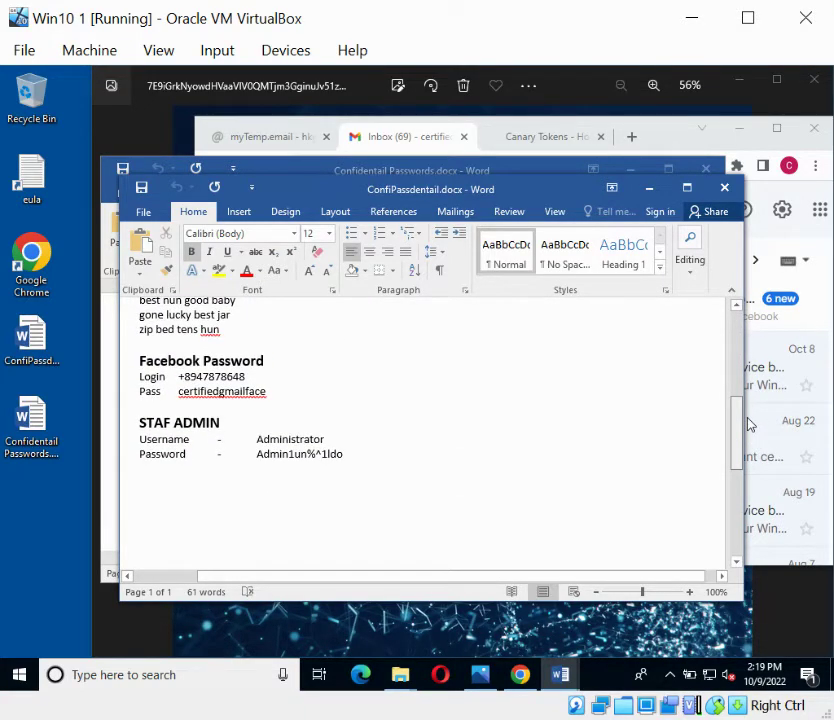
{"action": "scroll", "coordinate": [730, 420], "scroll_direction": "up", "scroll_amount": 7}
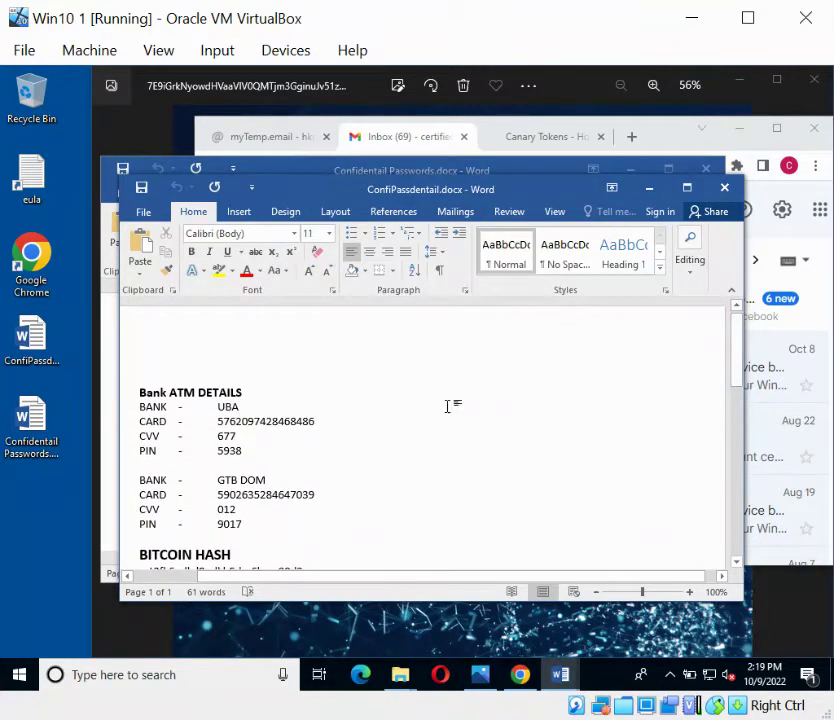
{"action": "key", "text": "ctrl+a"}
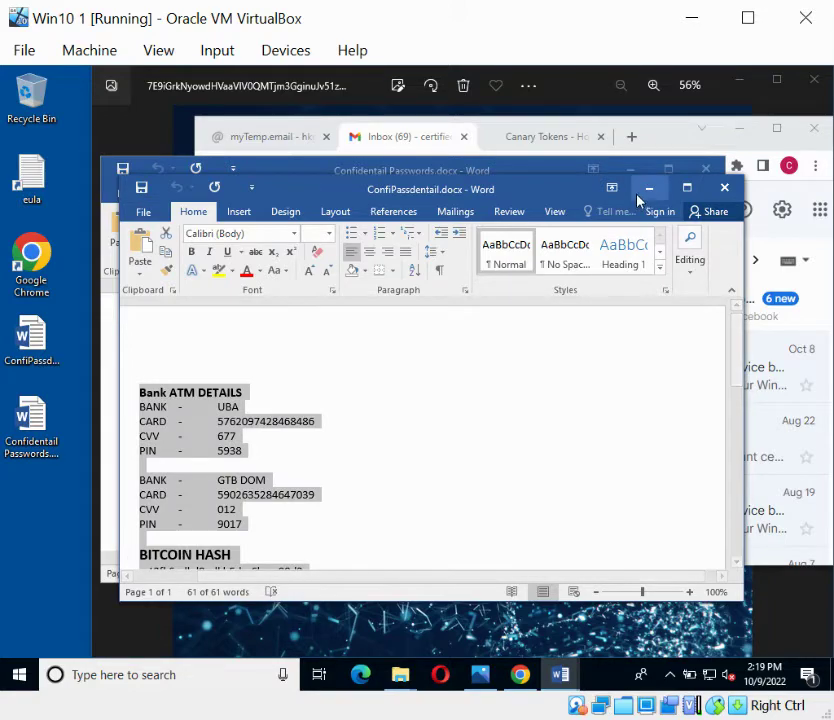
{"action": "left_click", "coordinate": [647, 190]}
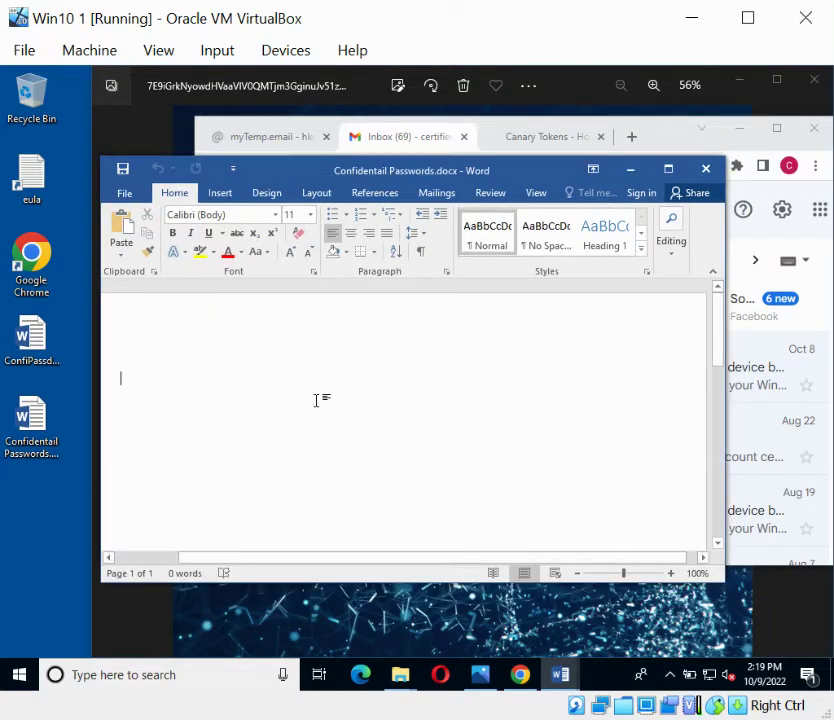
- Paste the fake credentials into Confidentail Passwords, copy them all, and close Word
{"action": "key", "text": "ctrl+v"}
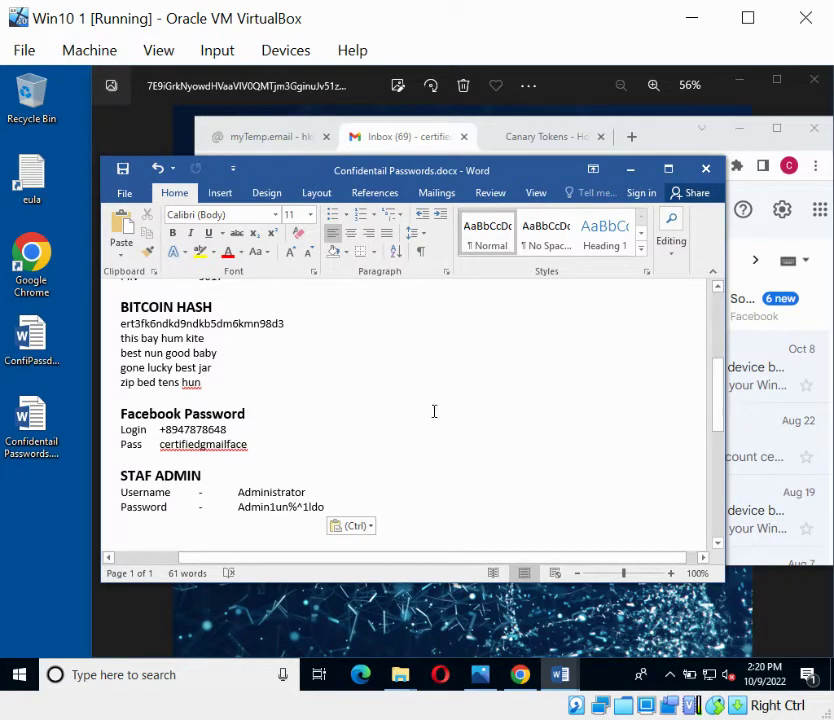
{"action": "key", "text": "ctrl+a"}
{"action": "key", "text": "ctrl+c"}
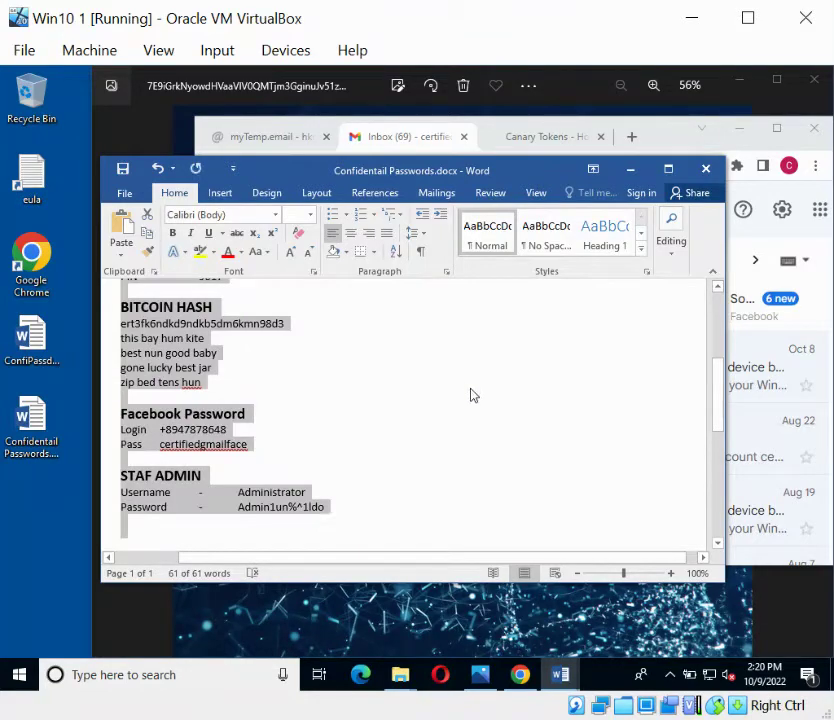
{"action": "left_click", "coordinate": [705, 169]}
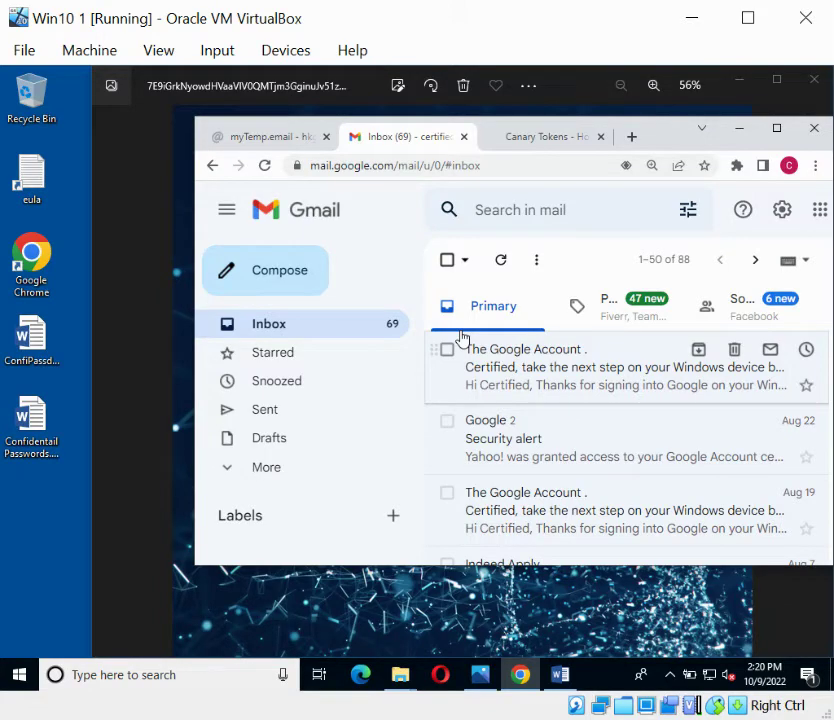
- Start a new Gmail message and place the cursor in its body
{"action": "left_click", "coordinate": [282, 280]}
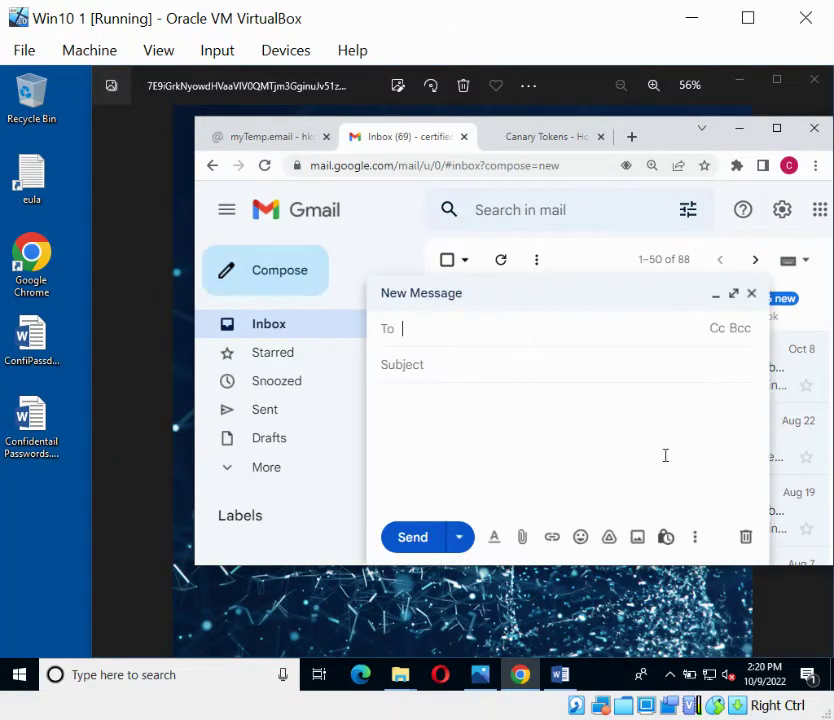
{"action": "left_click", "coordinate": [435, 400]}
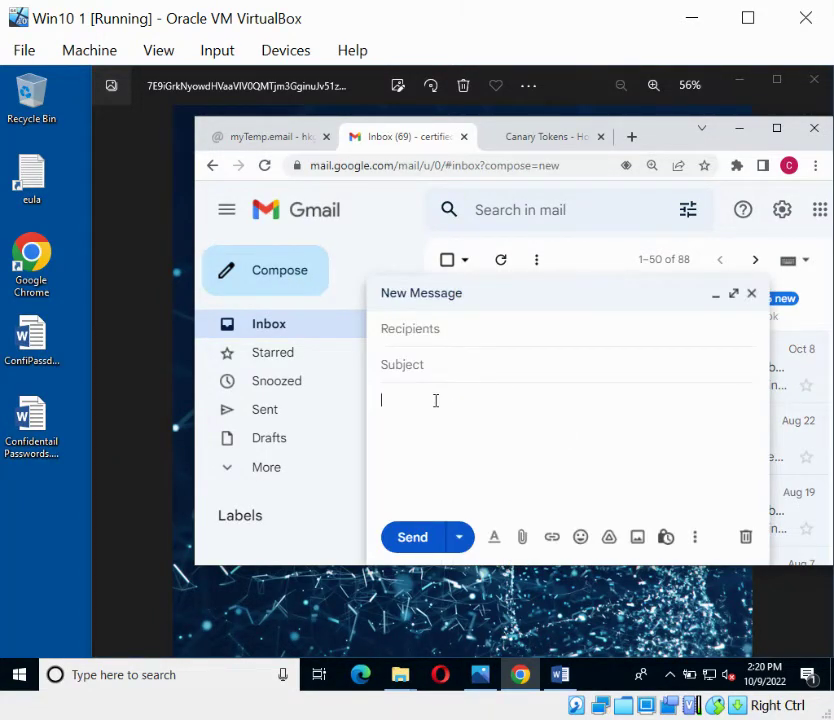
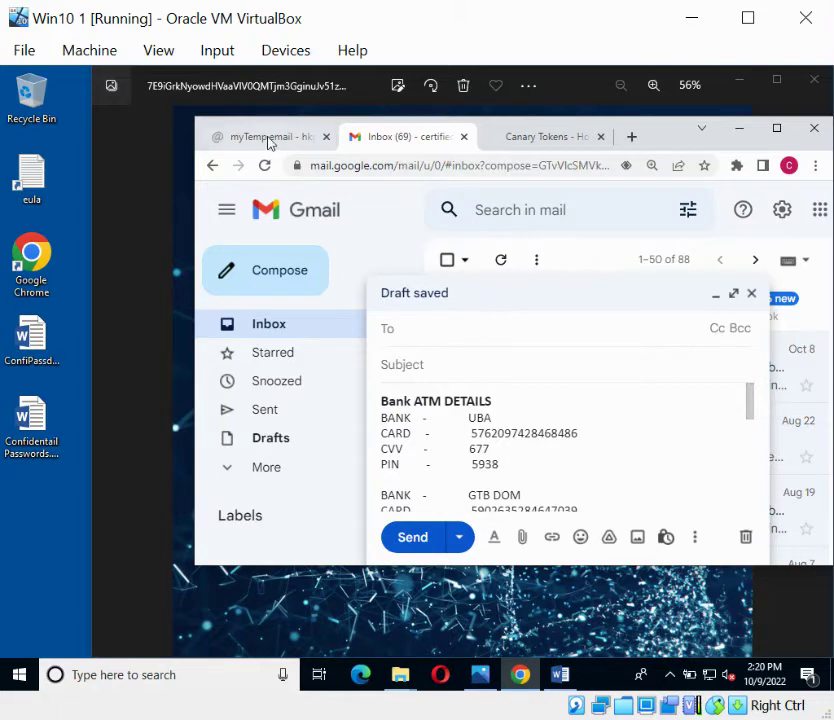
- Copy the newly created temporary inbox address from the myTemp.email tab
{"action": "left_click", "coordinate": [268, 142]}
{"action": "left_click", "coordinate": [499, 206]}
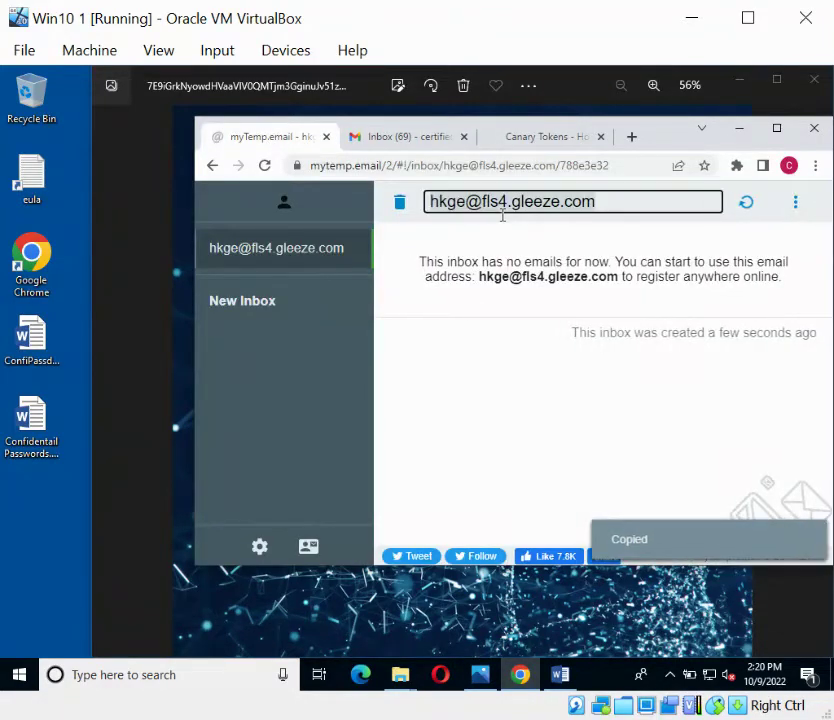
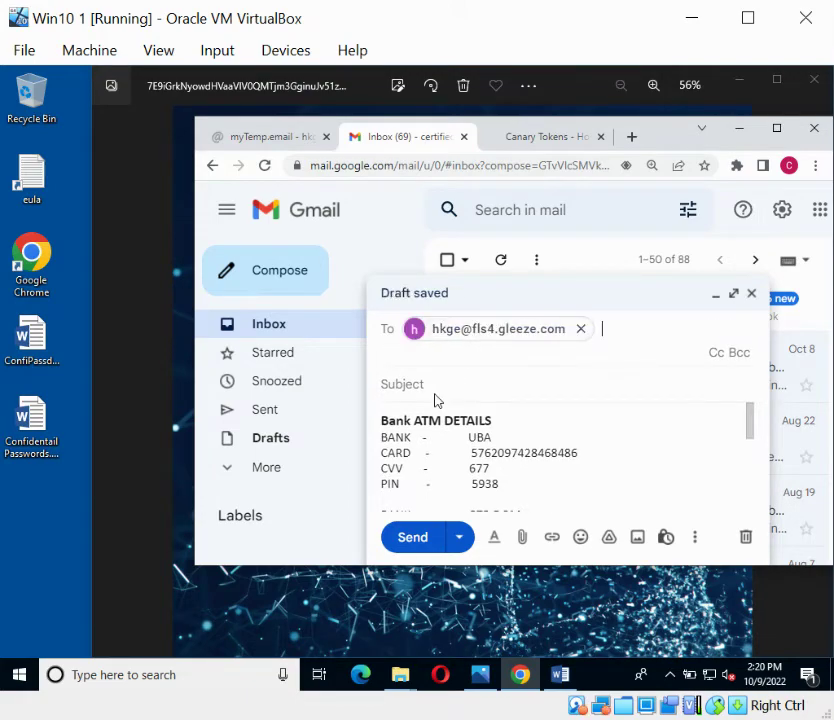
- Accept the pasted temporary address as the recipient and begin the subject 'Confidential Passo'
{"action": "key", "text": "Tab"}
{"action": "type", "text": "C"}
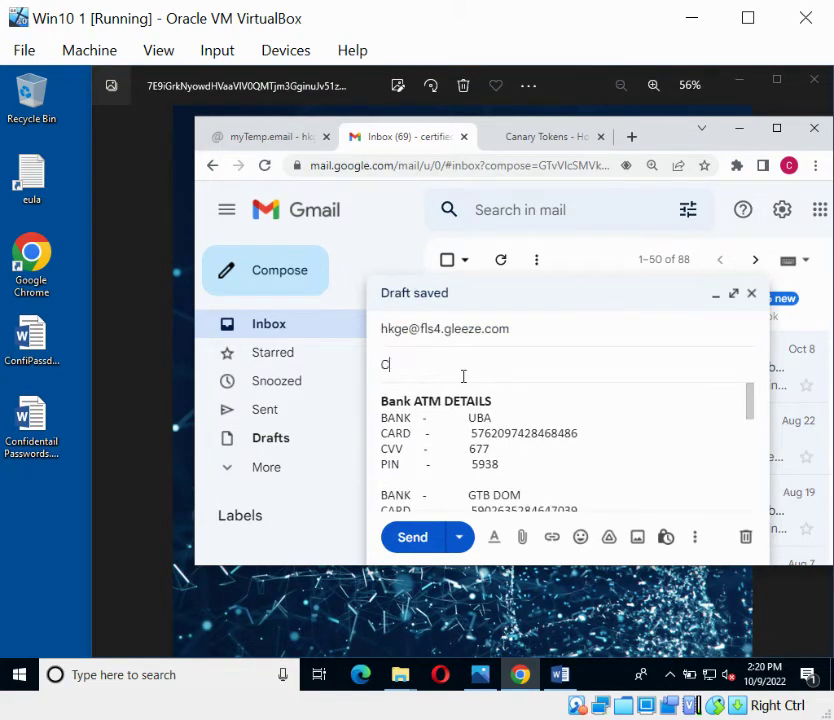
{"action": "type", "text": "onfidential Passo"}
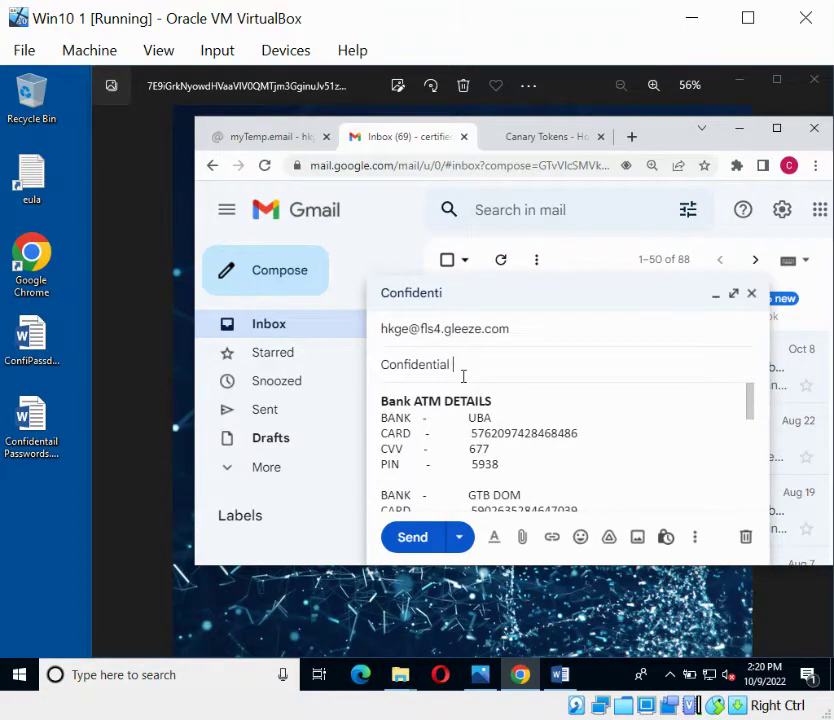
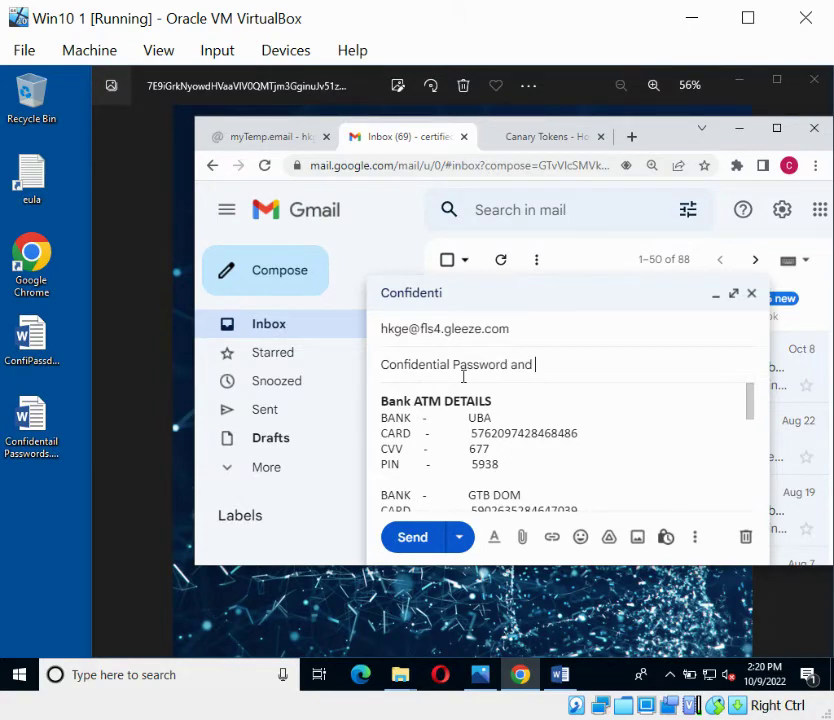
- Complete the subject as 'Confidential Password and Documents' and attach Confidentail Passwords.docx from the desktop
{"action": "type", "text": "dO"}
{"action": "key", "text": "BackSpace"}
{"action": "type", "text": "Documents"}
{"action": "left_click_drag", "start_coordinate": [31, 428], "coordinate": [588, 456]}
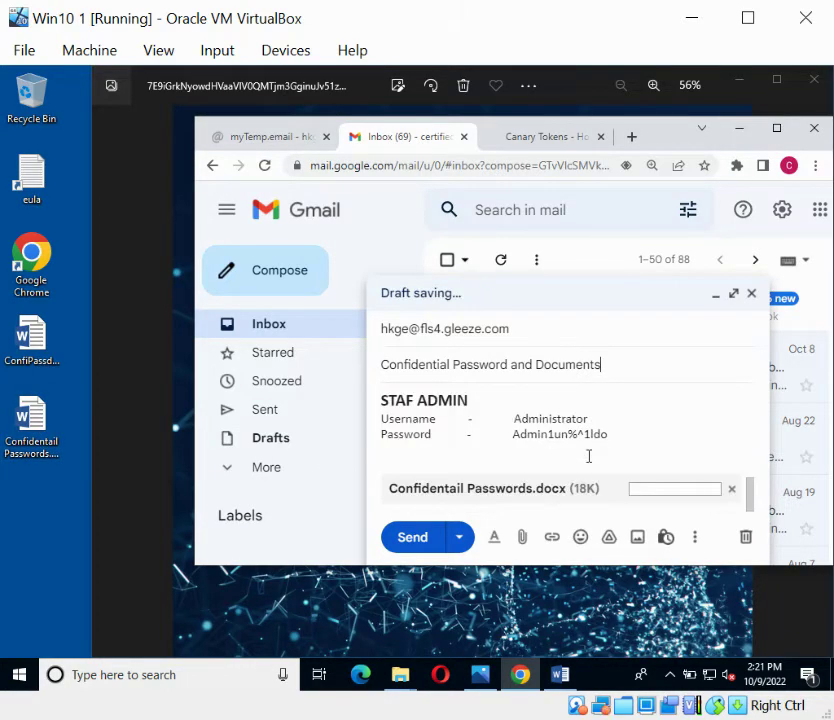
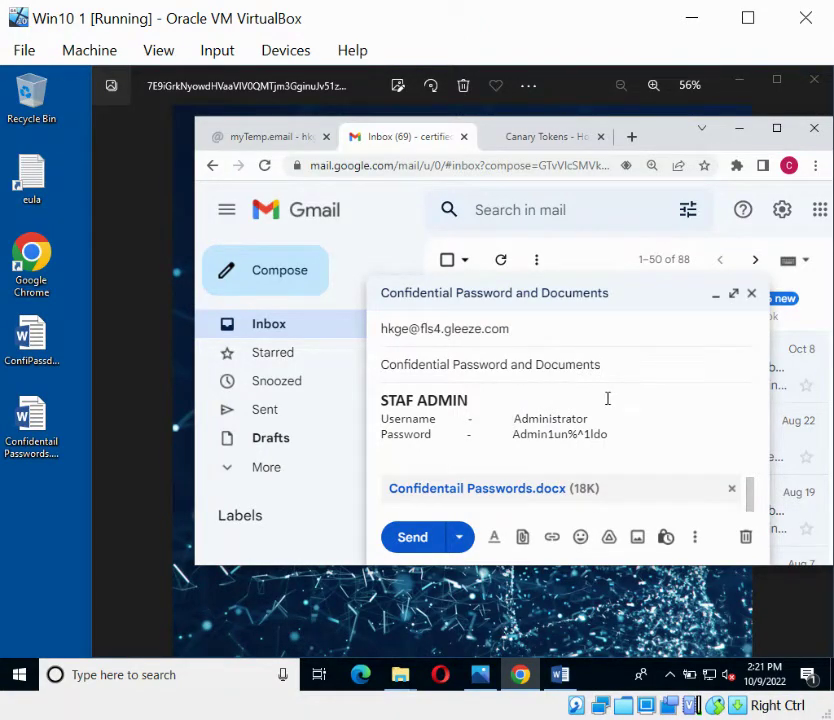
{"action": "left_click", "coordinate": [268, 138]}
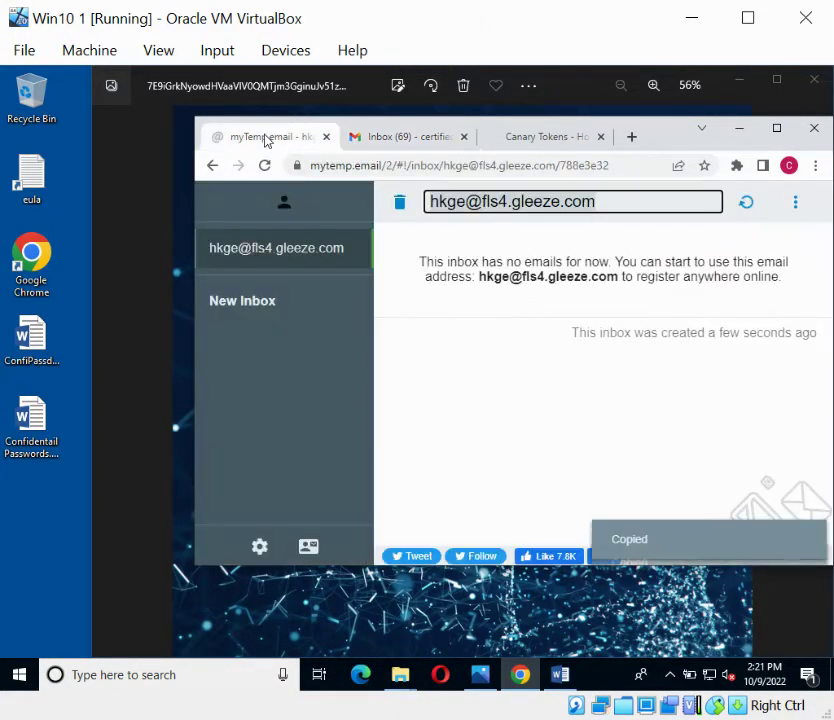
{"action": "left_click", "coordinate": [372, 138]}
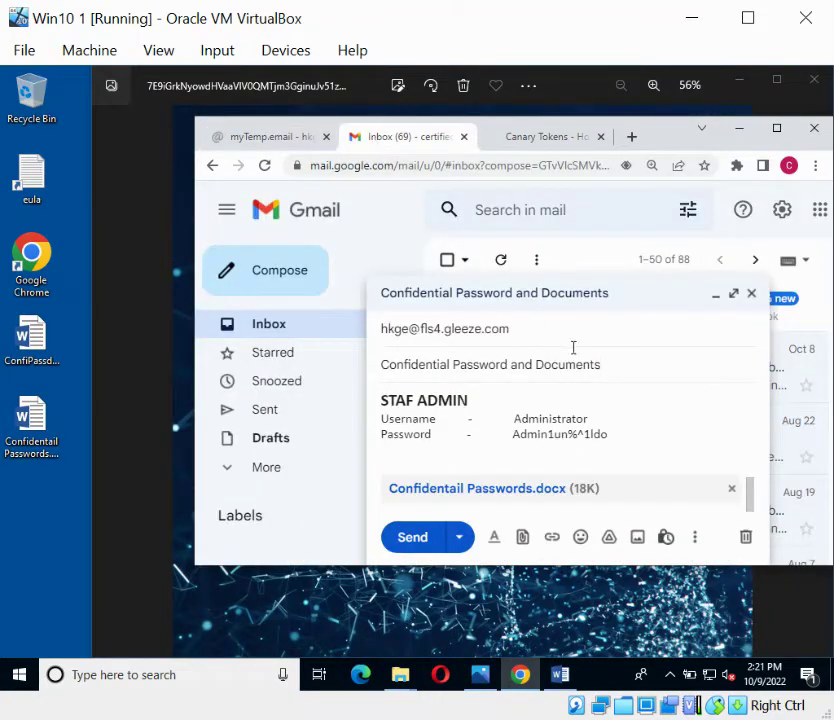
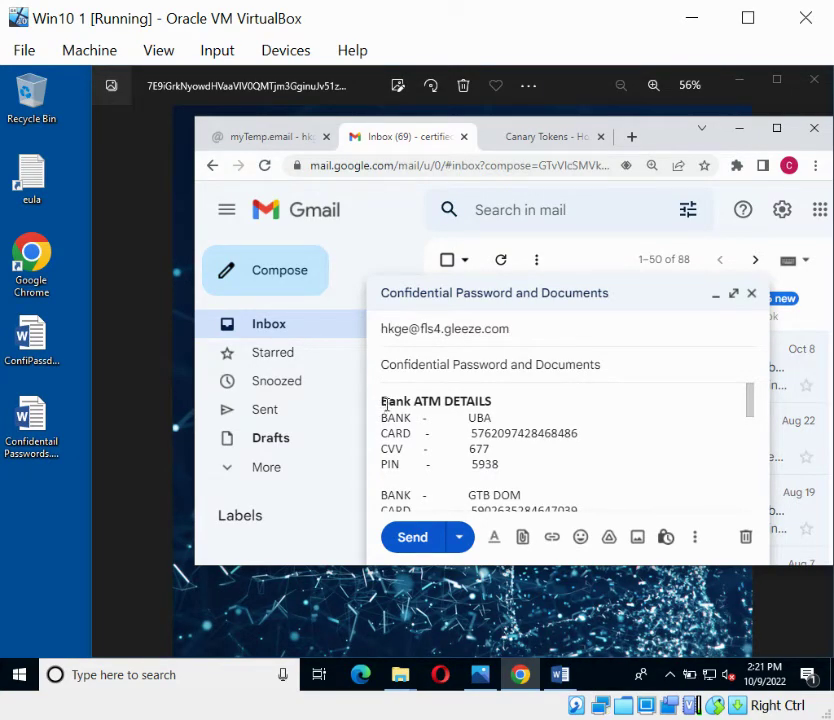
- Insert a blank line above the 'Bank ATM DETAILS' heading at the start of the email body
{"action": "left_click", "coordinate": [385, 404]}
{"action": "key", "text": "Return"}
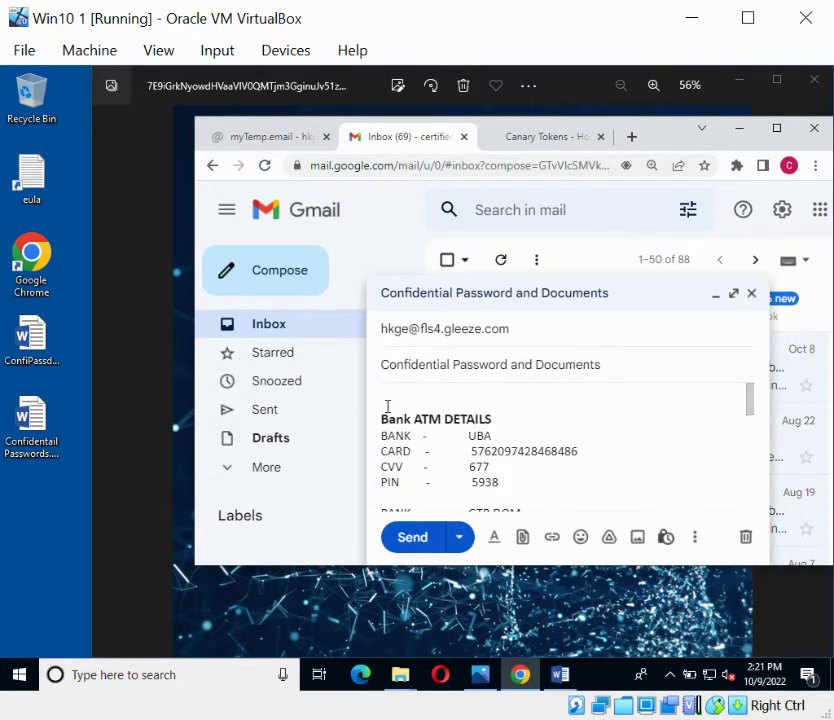
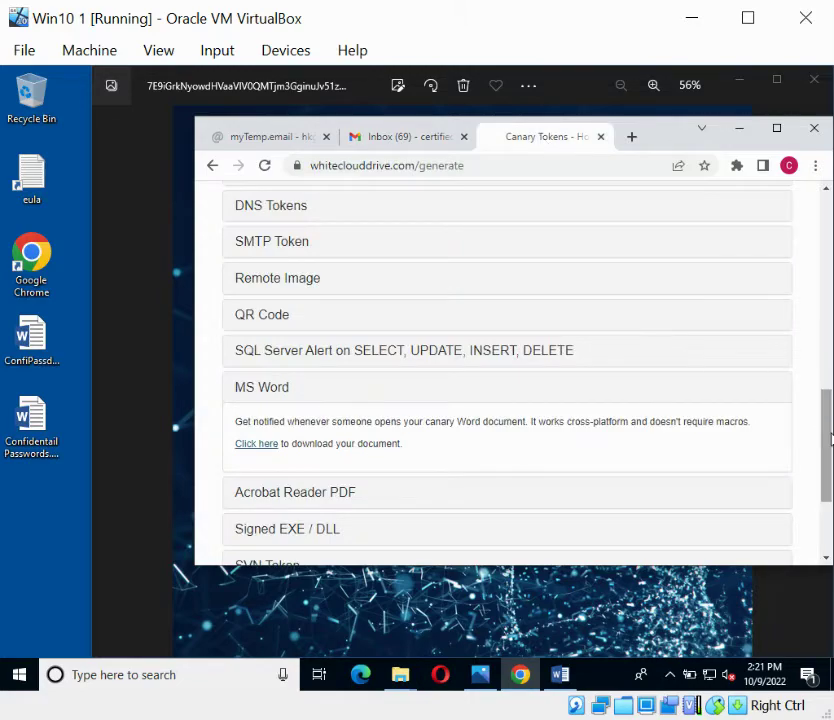
- Scroll back up to the 'Generate your Canarytoken here' form with Browser Scanner selected
{"action": "left_click_drag", "start_coordinate": [828, 439], "coordinate": [818, 300]}
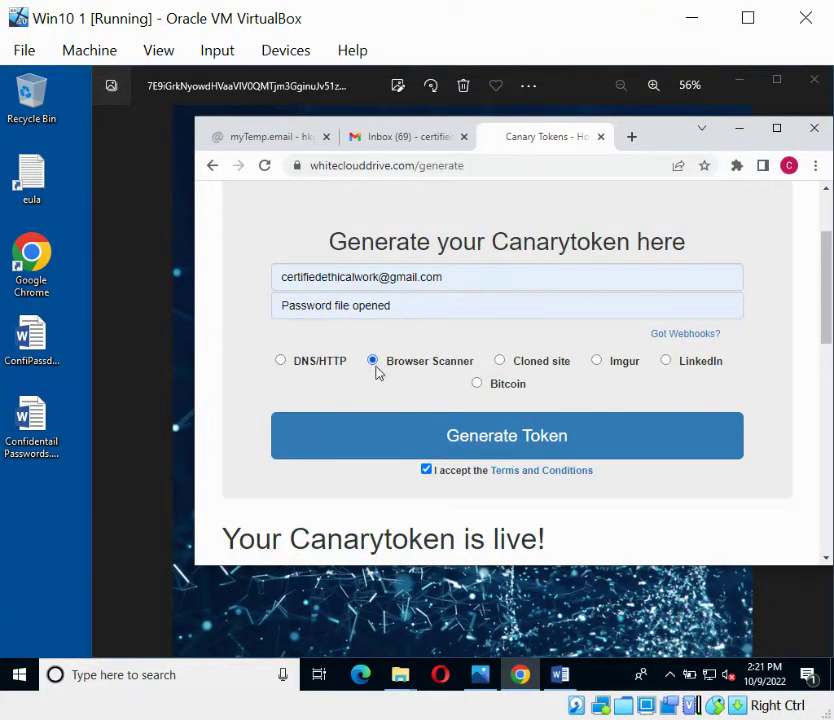
- Generate the Browser Scanner token and expand Web bugs to reveal its unique trigger URL
{"action": "left_click", "coordinate": [390, 437]}
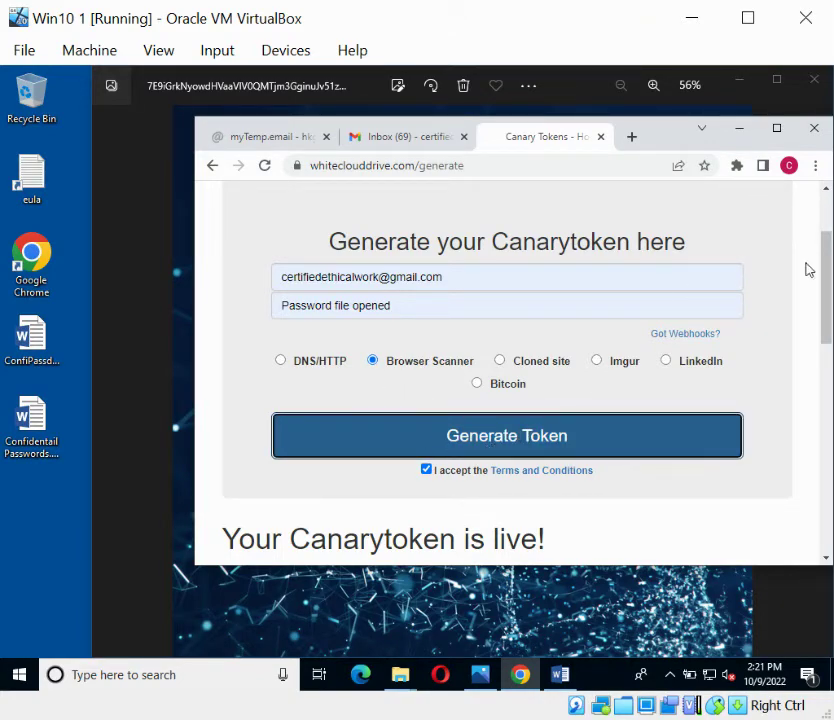
{"action": "scroll", "coordinate": [828, 290], "scroll_direction": "down", "scroll_amount": 3}
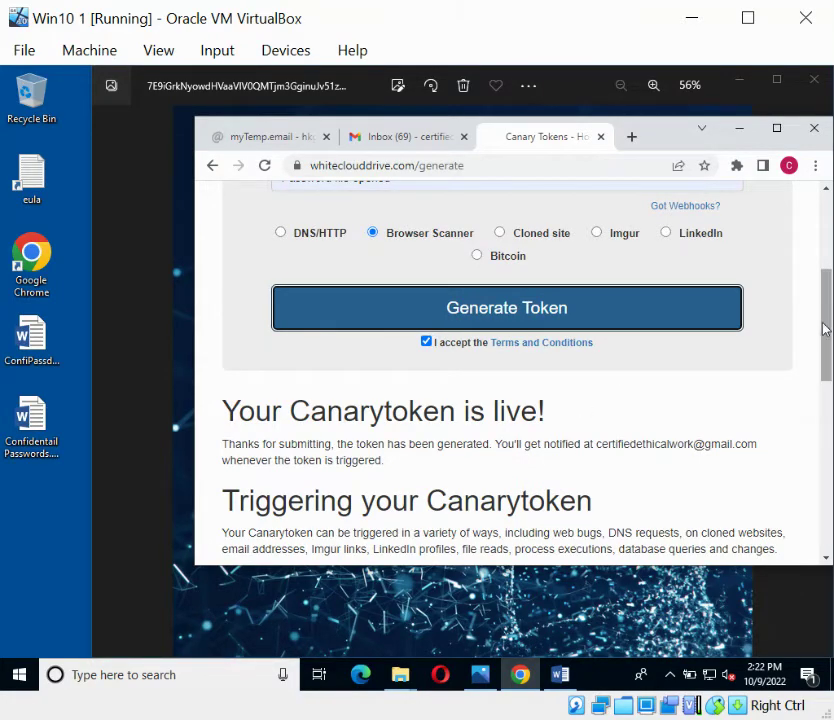
{"action": "scroll", "coordinate": [821, 346], "scroll_direction": "down", "scroll_amount": 2}
{"action": "scroll", "coordinate": [821, 357], "scroll_direction": "down", "scroll_amount": 4}
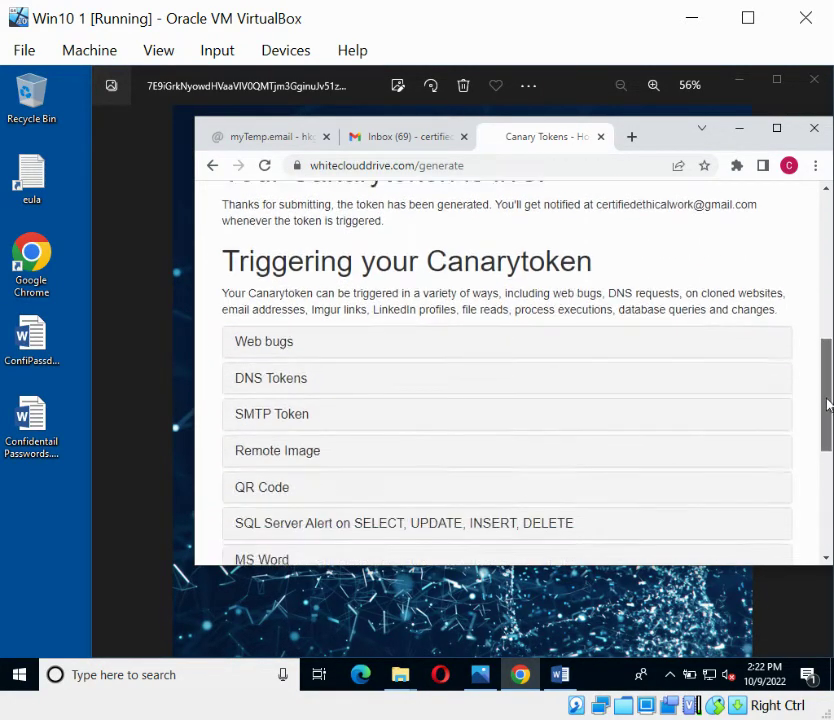
{"action": "left_click", "coordinate": [244, 338]}
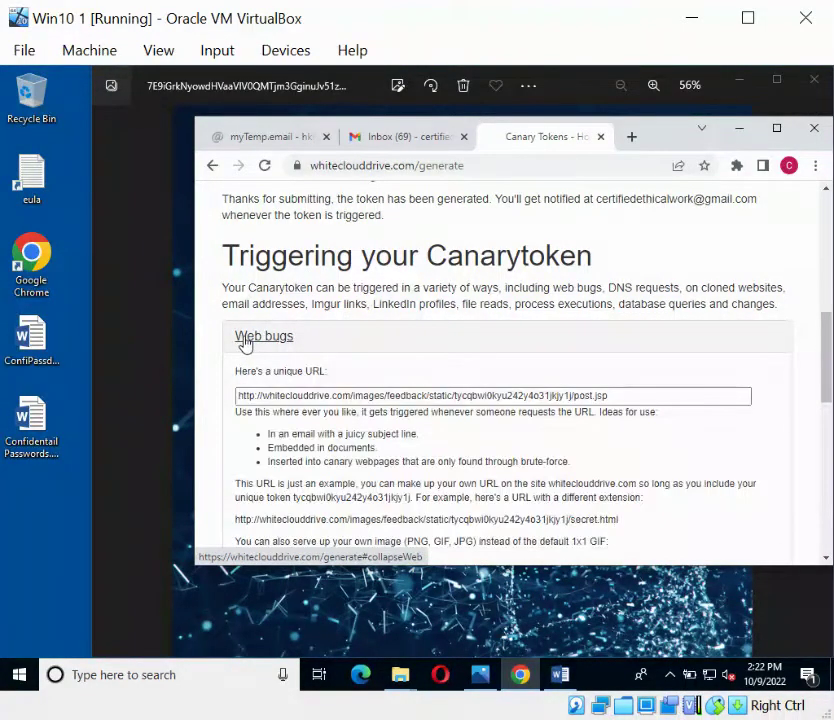
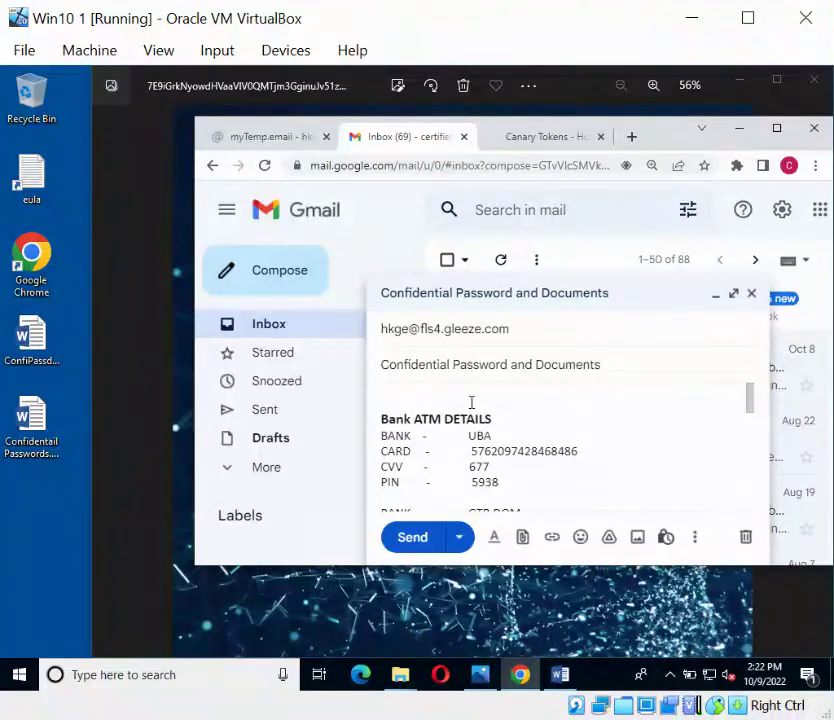
- Open the Insert photo dialog for the 'Confidential Password and Documents' draft
{"action": "left_click", "coordinate": [637, 540]}
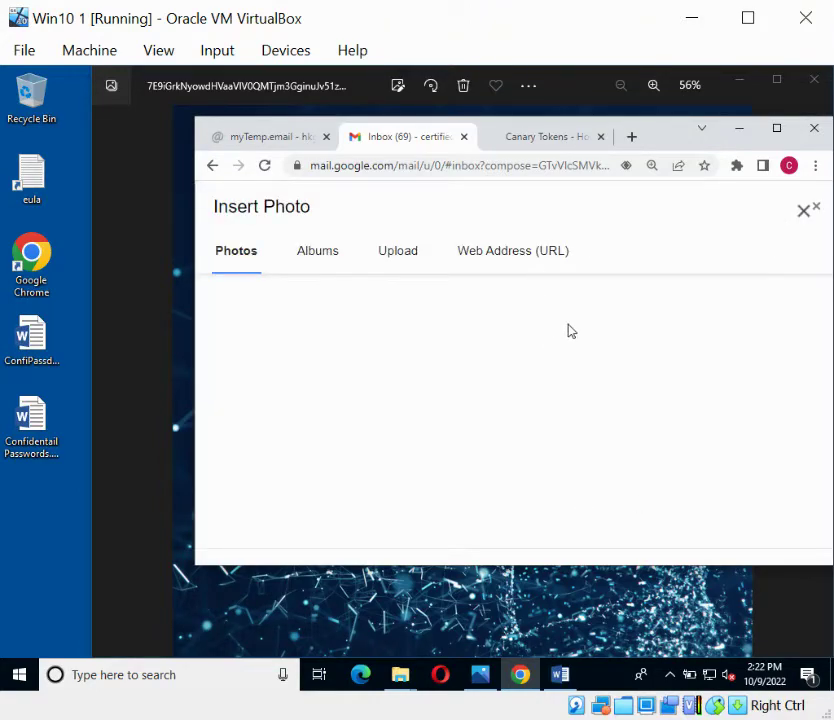
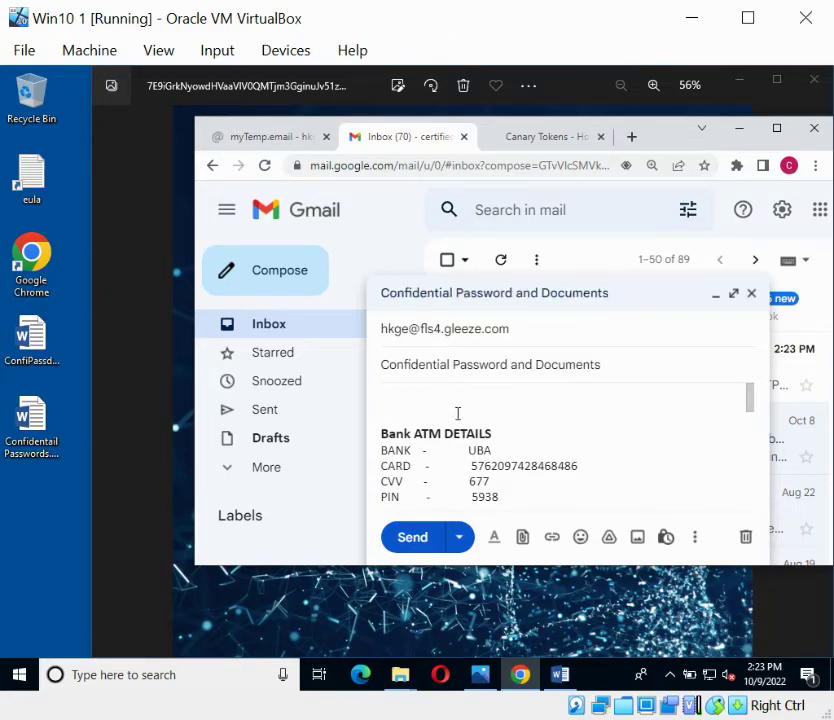
- Send the Confidential Password and Documents email, then trash the StationX Canarytoken alert
{"action": "left_click", "coordinate": [414, 540]}
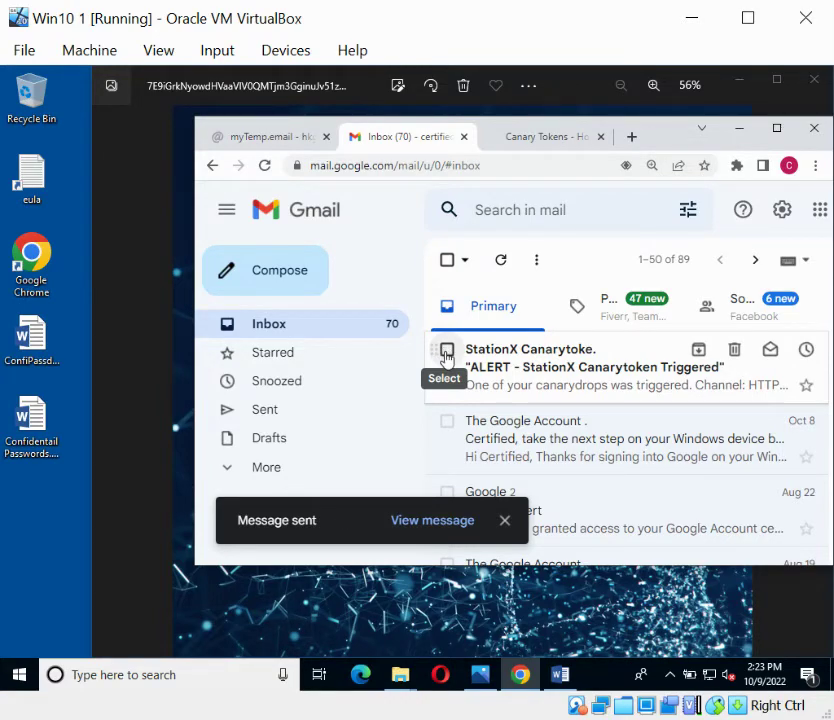
{"action": "left_click", "coordinate": [446, 350]}
{"action": "left_click", "coordinate": [735, 352]}
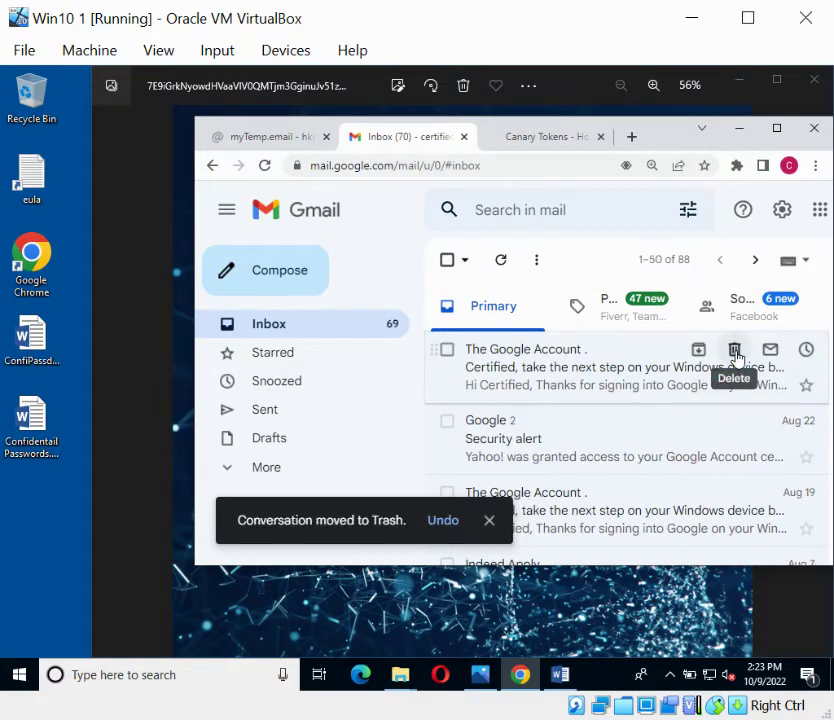
{"action": "left_click", "coordinate": [270, 136]}
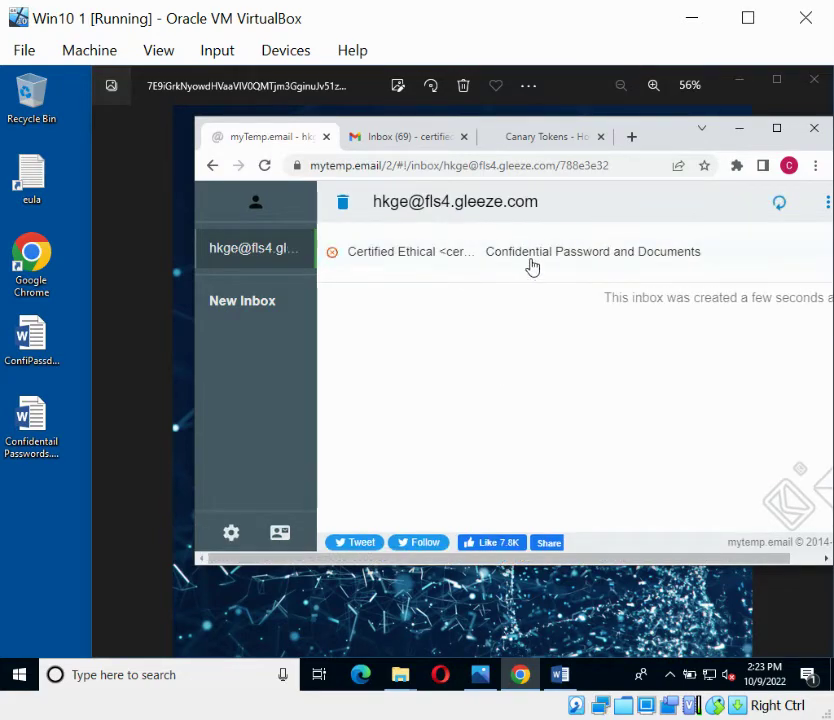
- Open the received 'Confidential Password and Documents' email in myTemp.email and unblock its images
{"action": "left_click", "coordinate": [500, 260]}
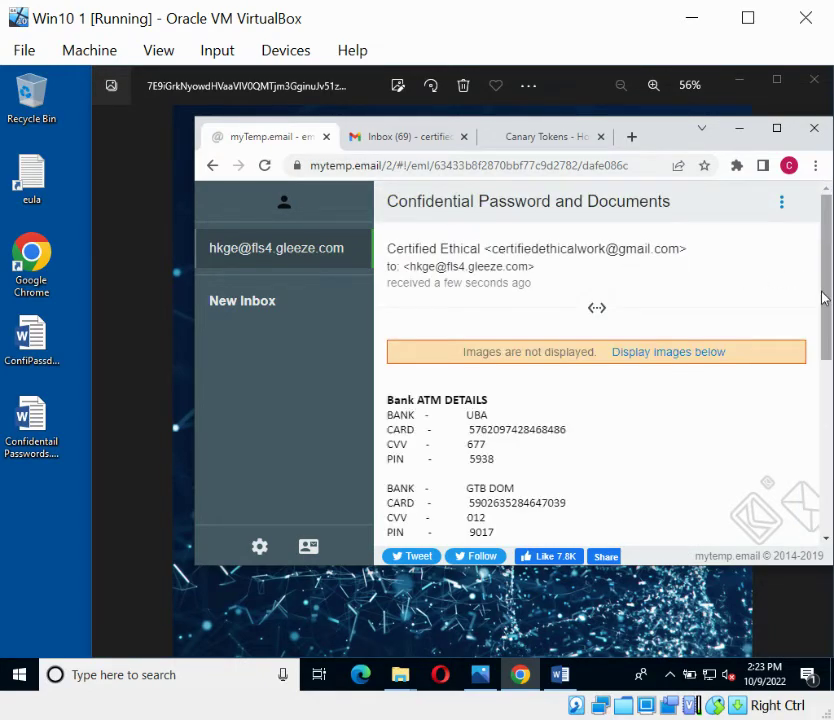
{"action": "scroll", "coordinate": [823, 297], "scroll_direction": "down", "scroll_amount": 1}
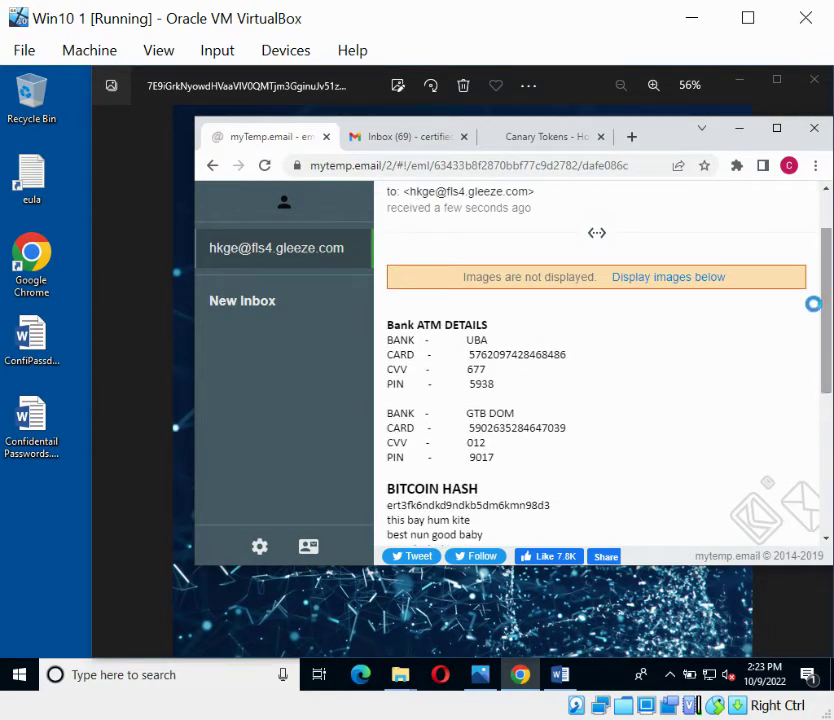
{"action": "scroll", "coordinate": [828, 284], "scroll_direction": "up", "scroll_amount": 1}
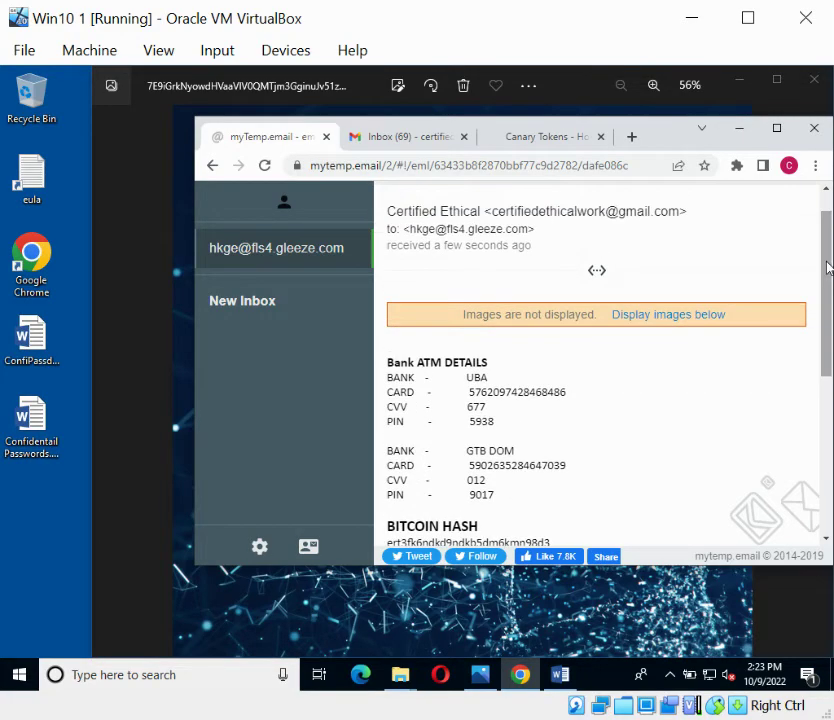
{"action": "left_click", "coordinate": [376, 137]}
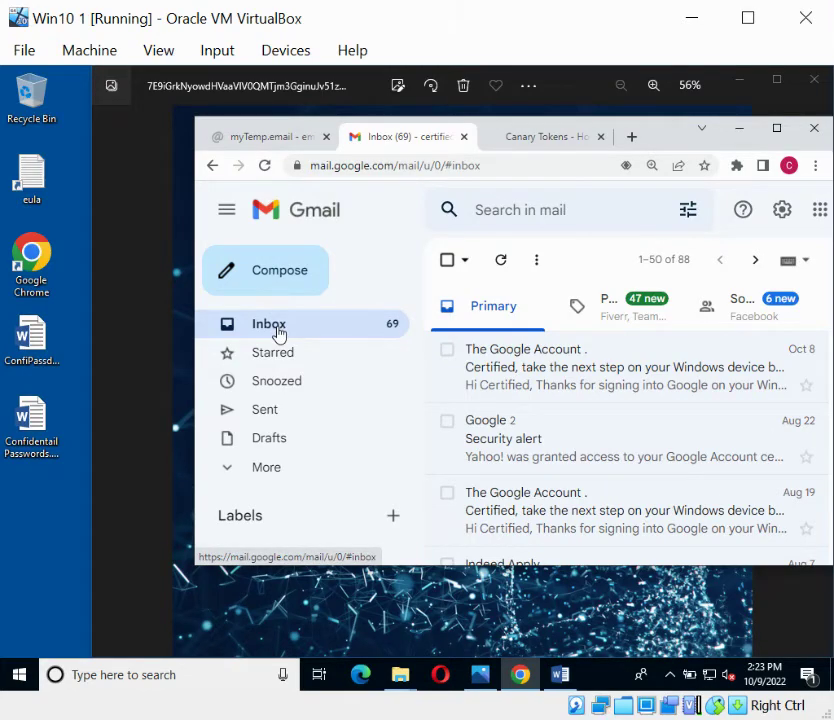
{"action": "left_click", "coordinate": [268, 140]}
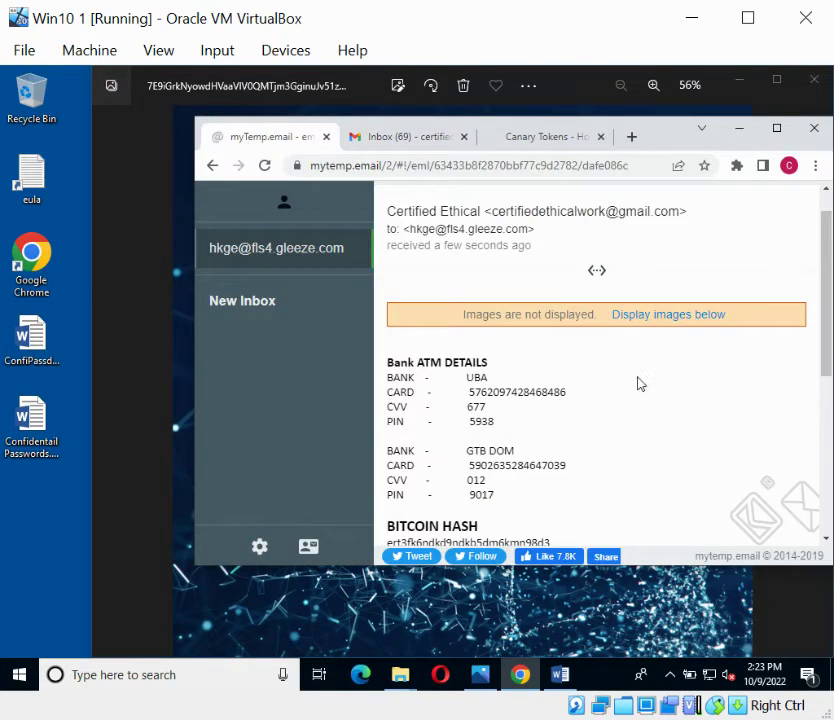
{"action": "left_click", "coordinate": [676, 316]}
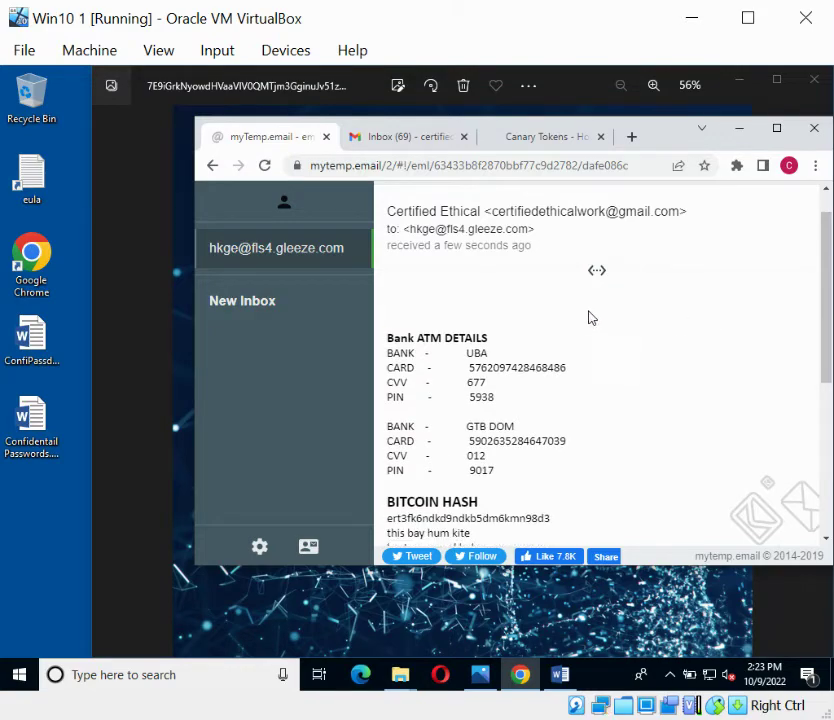
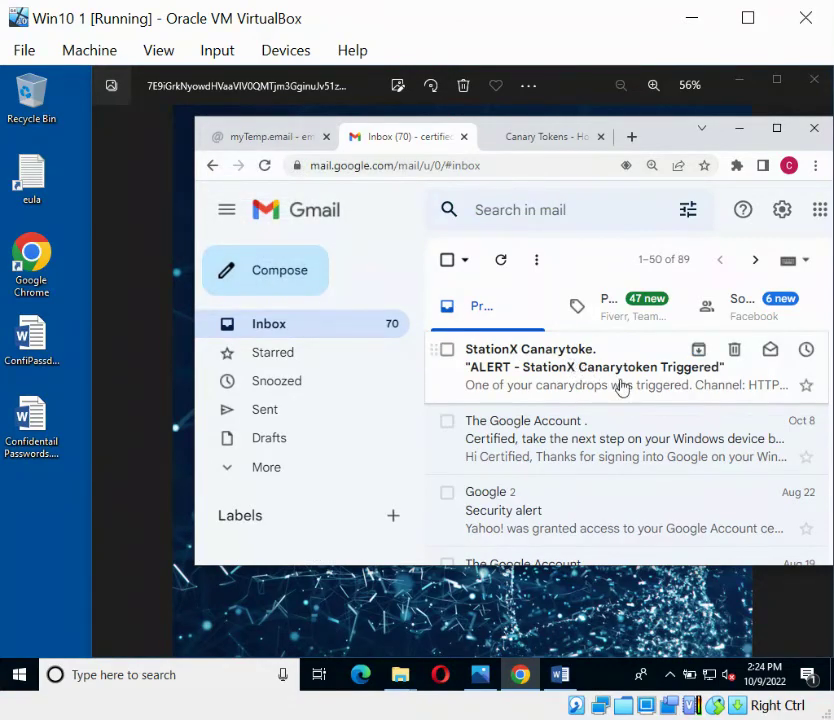
- Maximize Chrome and open the StationX Canarytoken alert email, scrolling down the message
{"action": "left_click", "coordinate": [776, 128]}
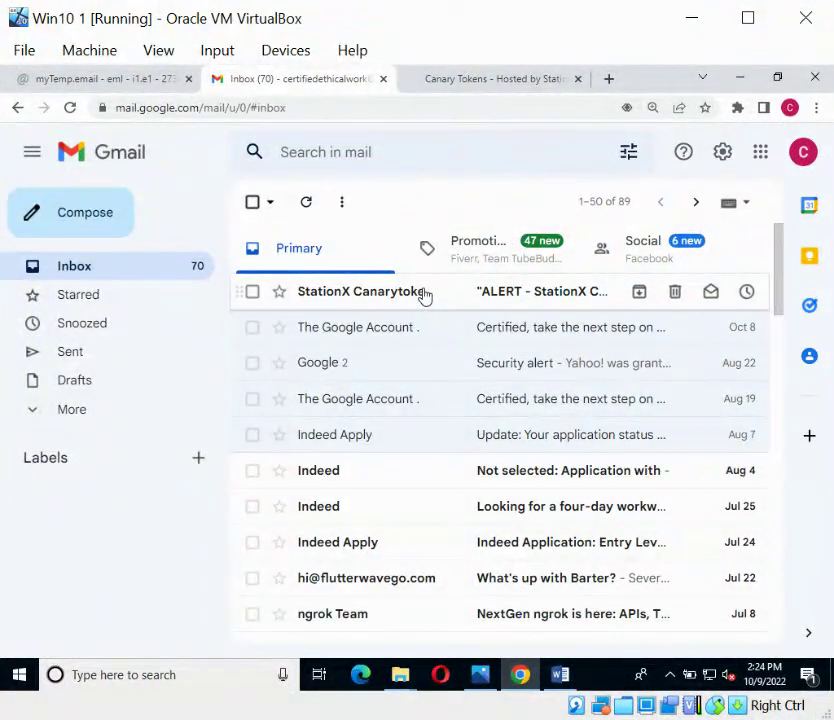
{"action": "left_click", "coordinate": [424, 294]}
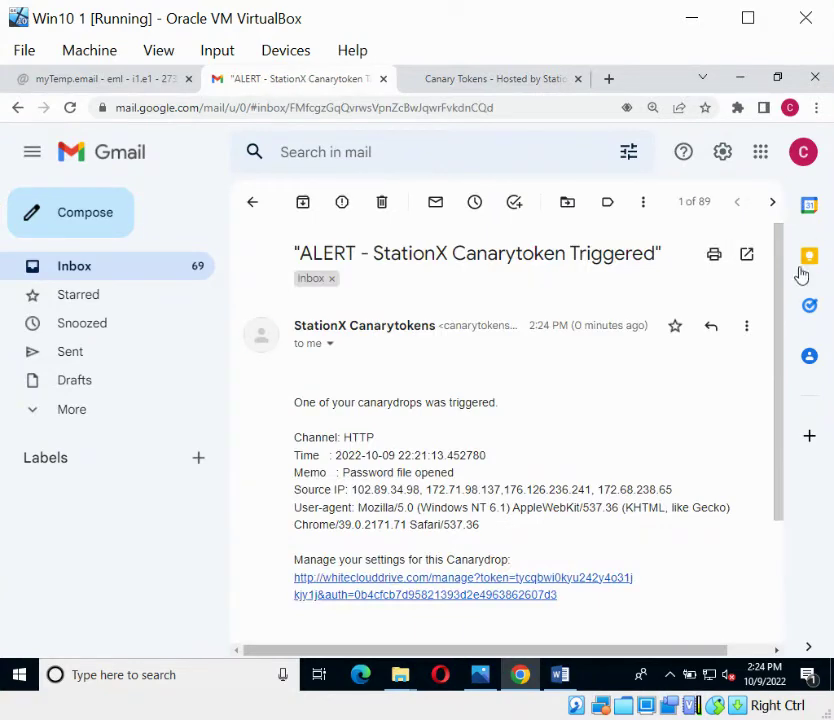
{"action": "left_click_drag", "start_coordinate": [778, 326], "coordinate": [778, 397]}
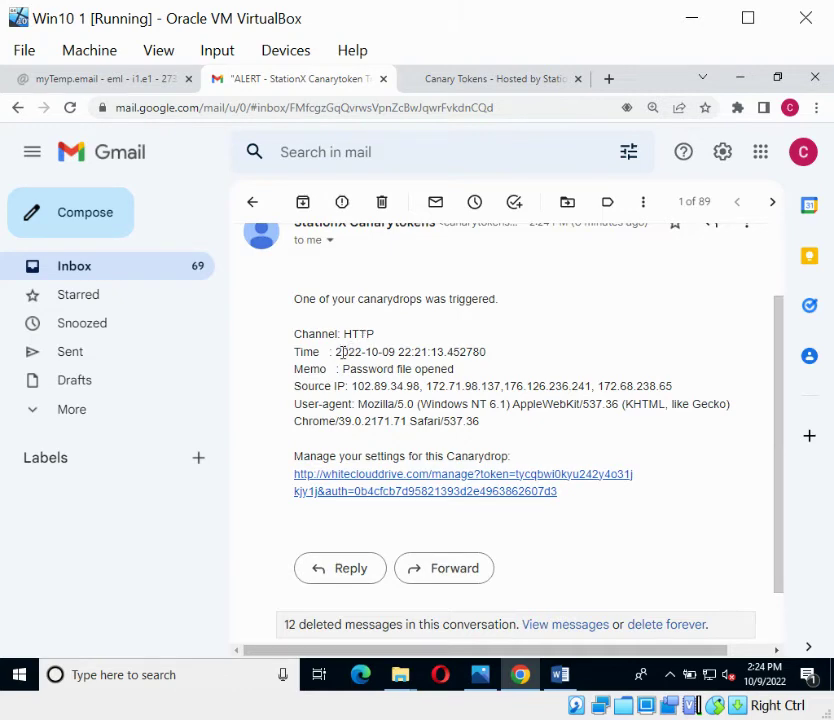
- Highlight the alert's trigger time, then the 'Password file opened' memo
{"action": "left_click_drag", "start_coordinate": [341, 352], "coordinate": [413, 353]}
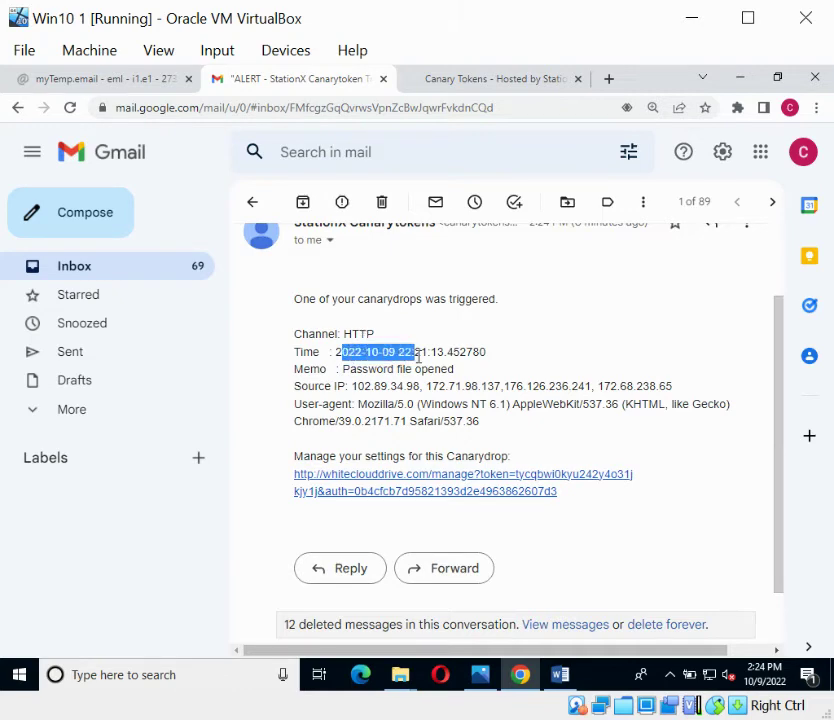
{"action": "left_click", "coordinate": [338, 352]}
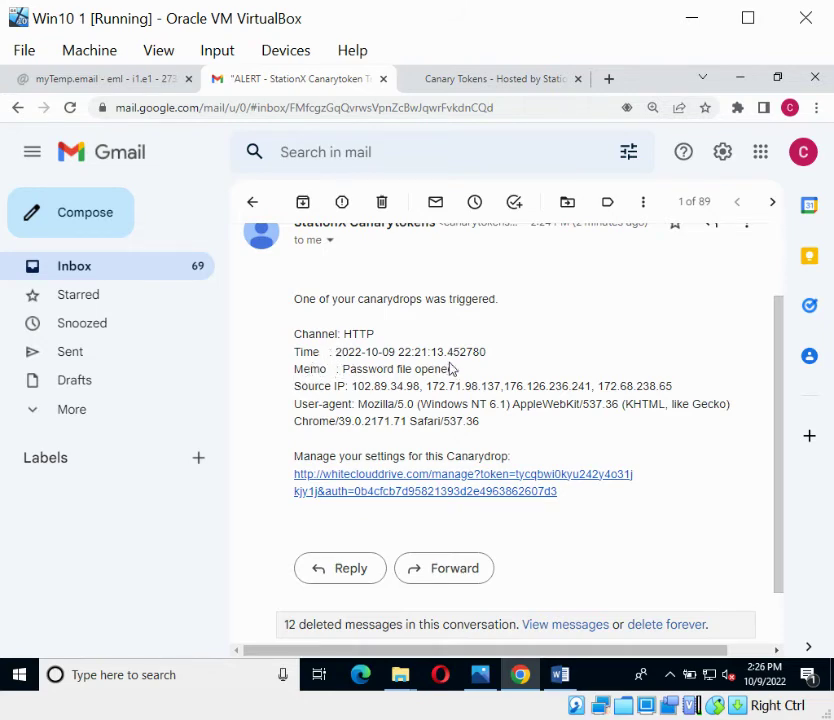
{"action": "left_click_drag", "start_coordinate": [454, 370], "coordinate": [351, 380]}
{"action": "left_click", "coordinate": [351, 380]}
{"action": "left_click", "coordinate": [341, 480]}
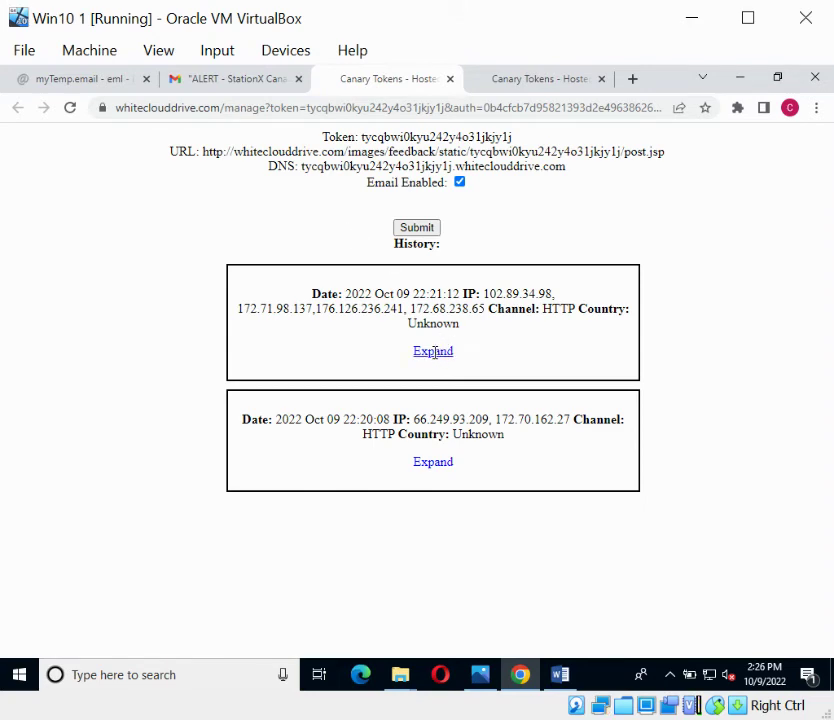
{"action": "left_click", "coordinate": [433, 351]}
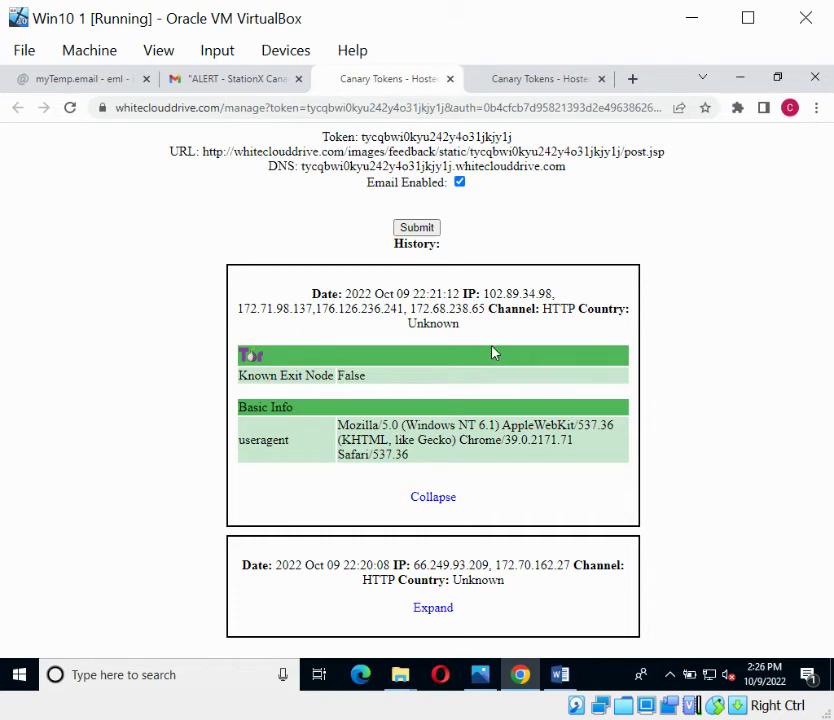
{"action": "left_click", "coordinate": [435, 608]}
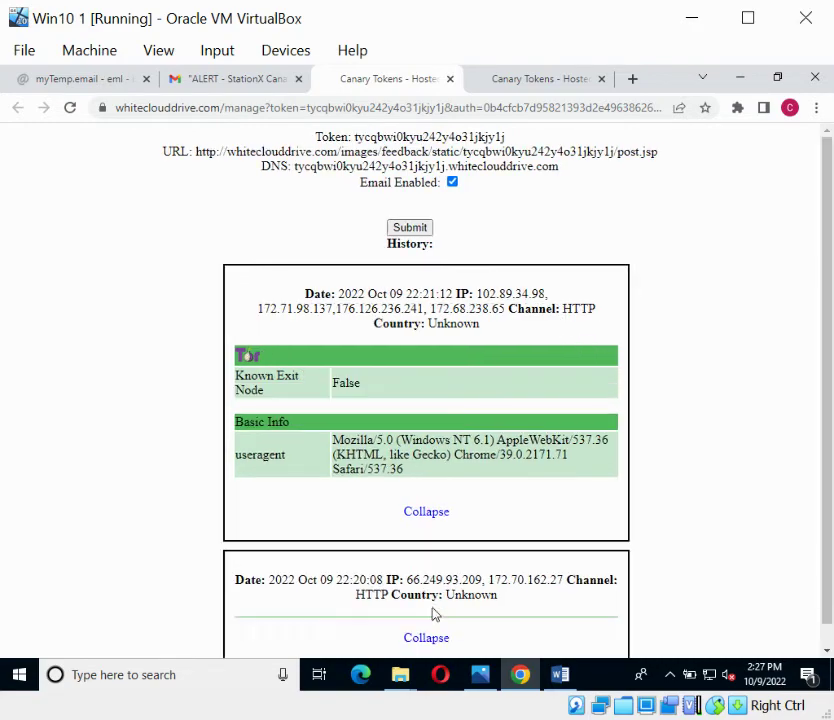
{"action": "scroll", "coordinate": [650, 561], "scroll_direction": "down", "scroll_amount": 3}
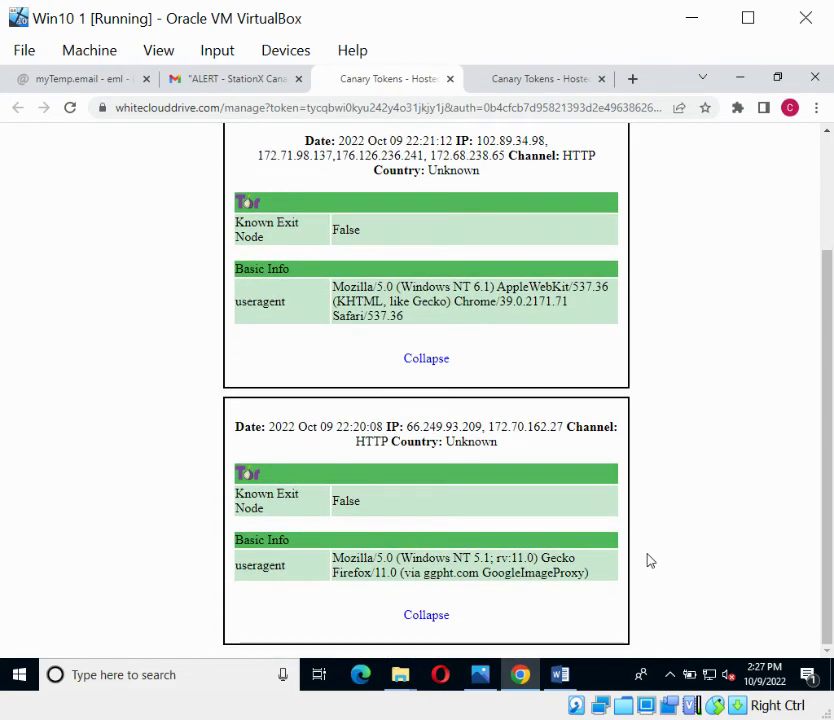
{"action": "scroll", "coordinate": [646, 560], "scroll_direction": "up", "scroll_amount": 1}
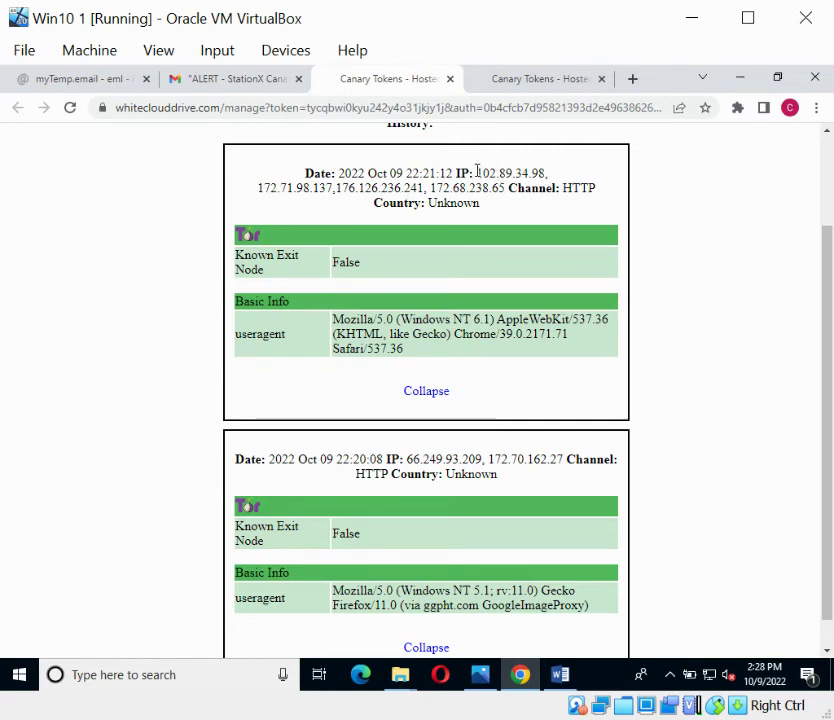
{"action": "left_click_drag", "start_coordinate": [477, 172], "coordinate": [548, 173]}
{"action": "key", "text": "ctrl+c"}
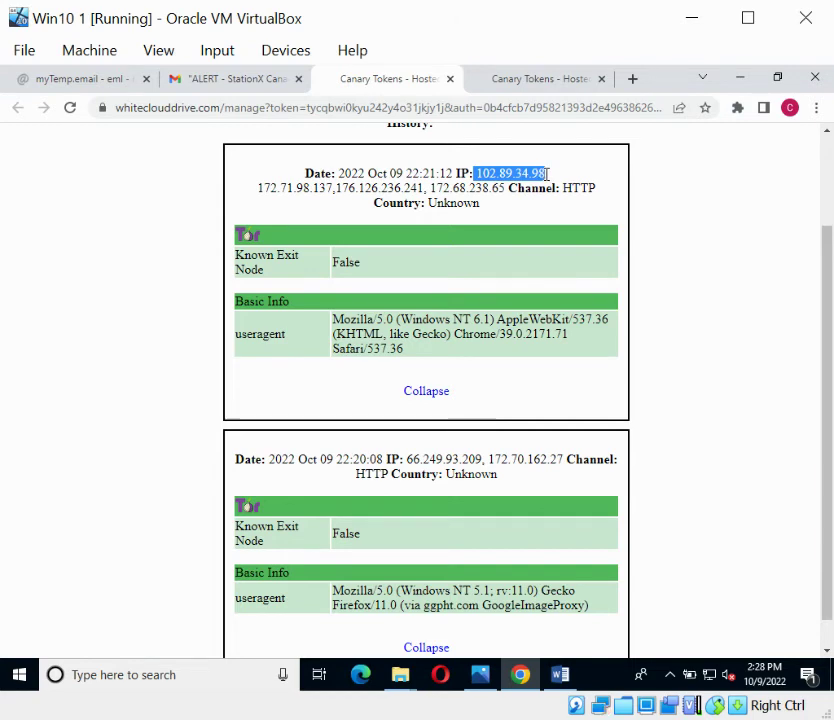
- Search Google for 'who is 102.89.34.98' in a new tab
{"action": "left_click", "coordinate": [632, 79]}
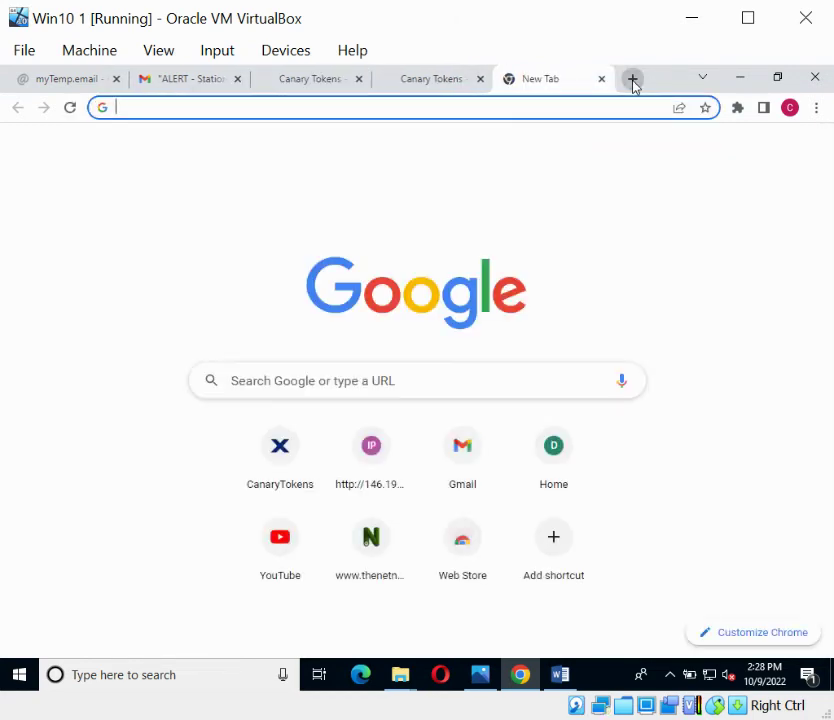
{"action": "type", "text": "who is"}
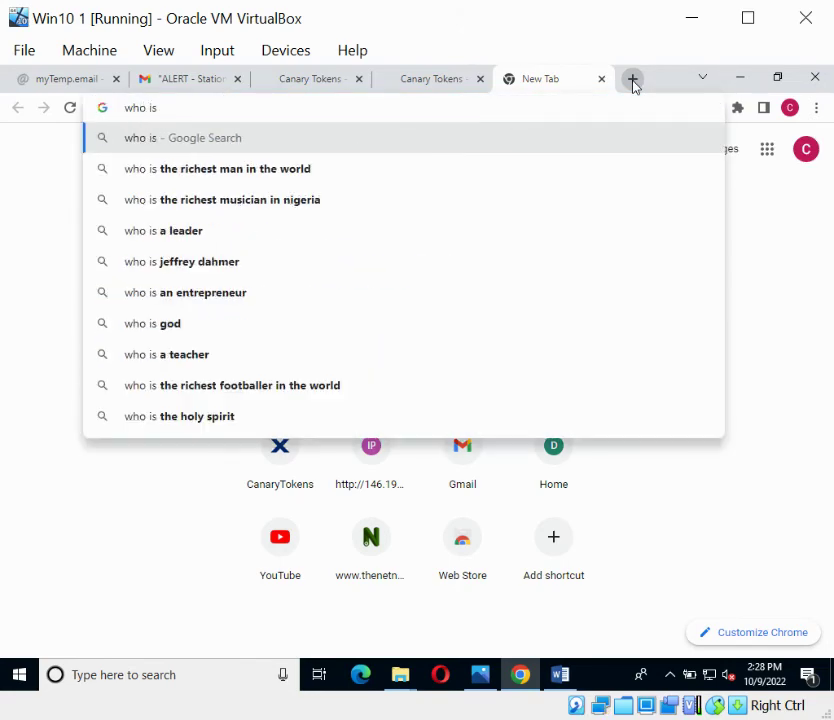
{"action": "key", "text": "ctrl+v"}
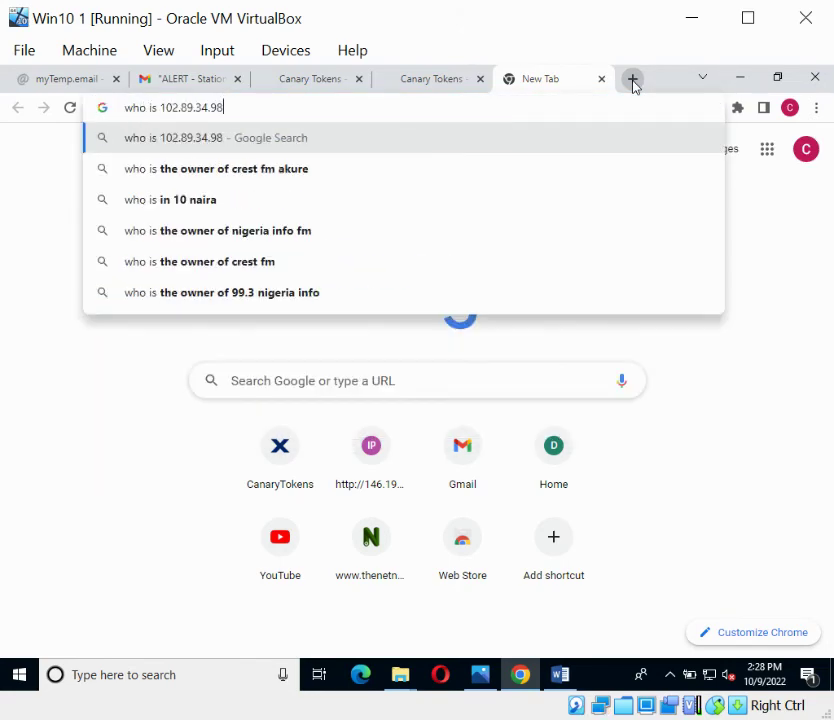
{"action": "key", "text": "Return"}
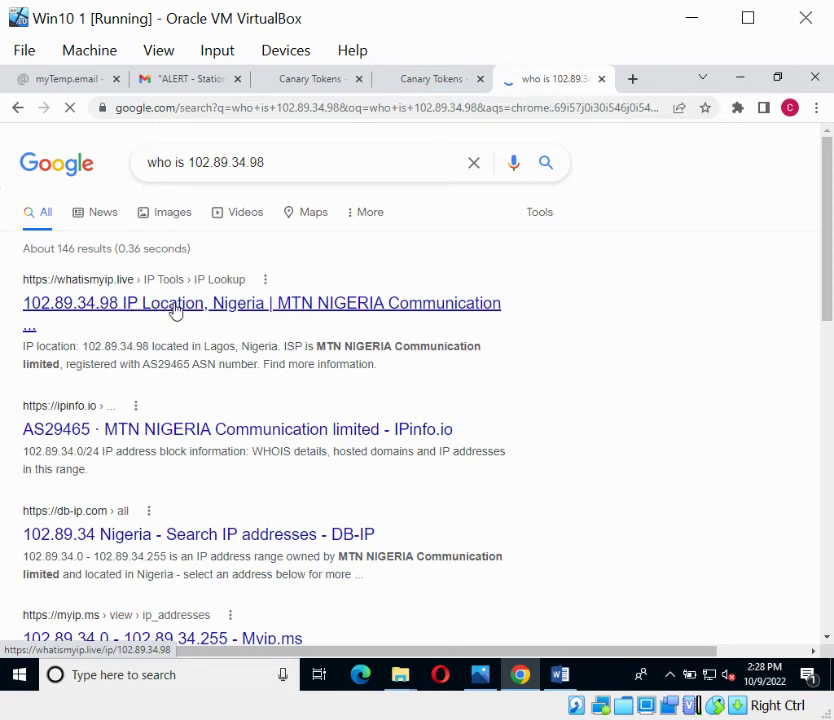
{"action": "left_click", "coordinate": [247, 314]}
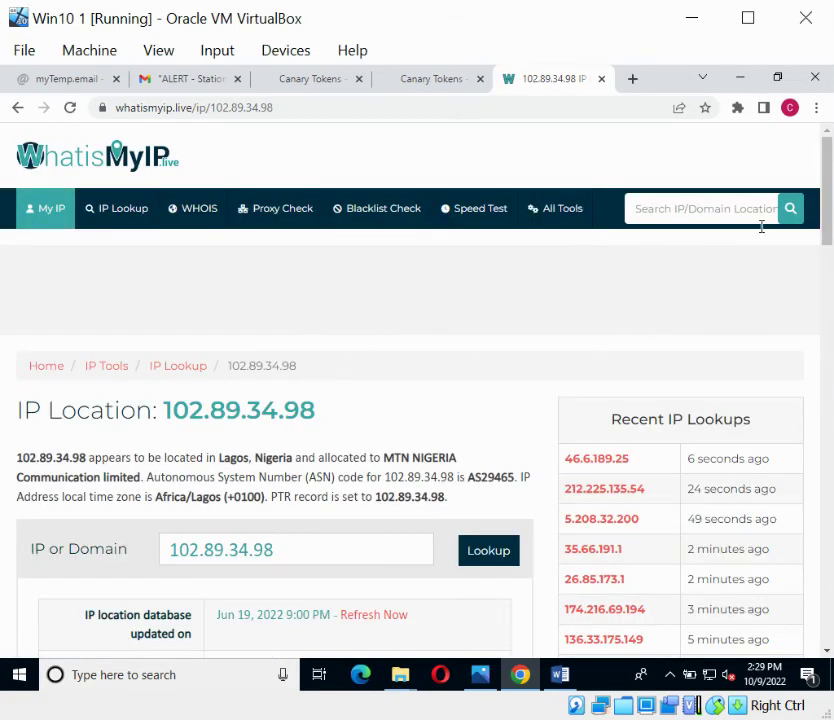
{"action": "left_click_drag", "start_coordinate": [825, 178], "coordinate": [828, 277]}
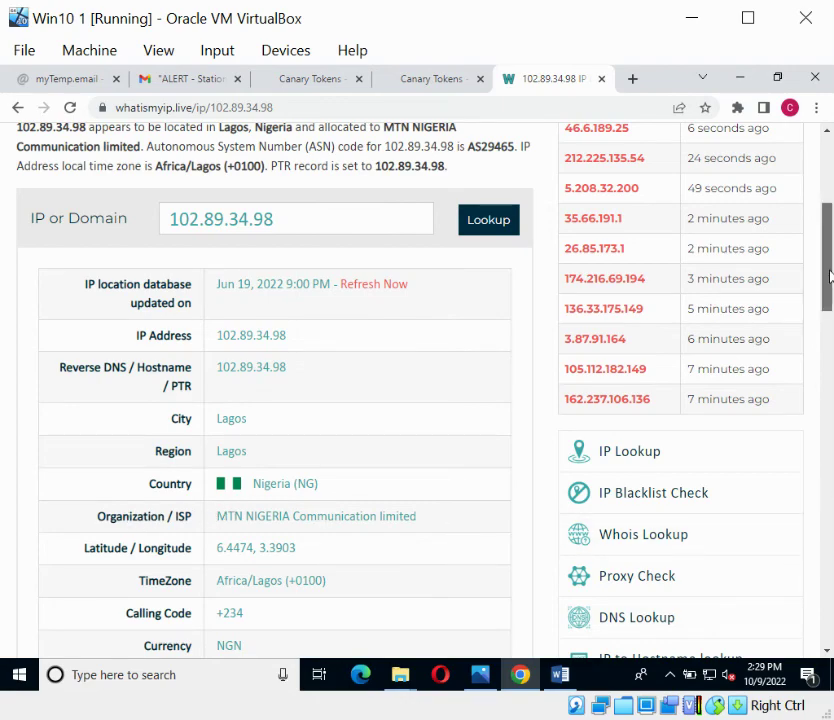
{"action": "mouse_move", "coordinate": [829, 277]}
{"action": "left_mouse_down"}
{"action": "mouse_move", "coordinate": [828, 270]}
{"action": "mouse_move", "coordinate": [829, 302]}
{"action": "left_mouse_up"}
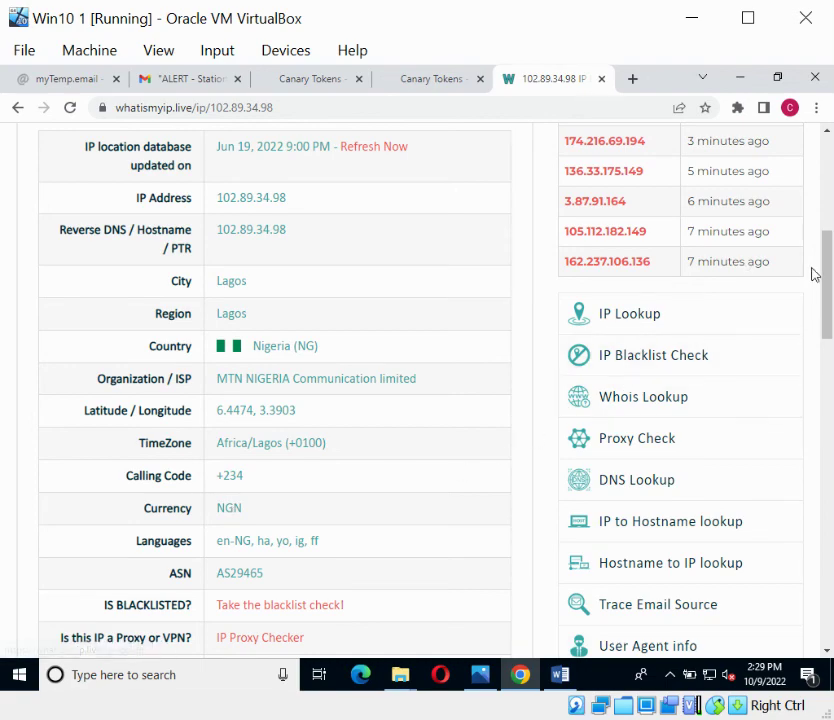
{"action": "scroll", "coordinate": [829, 291], "scroll_direction": "down", "scroll_amount": 3}
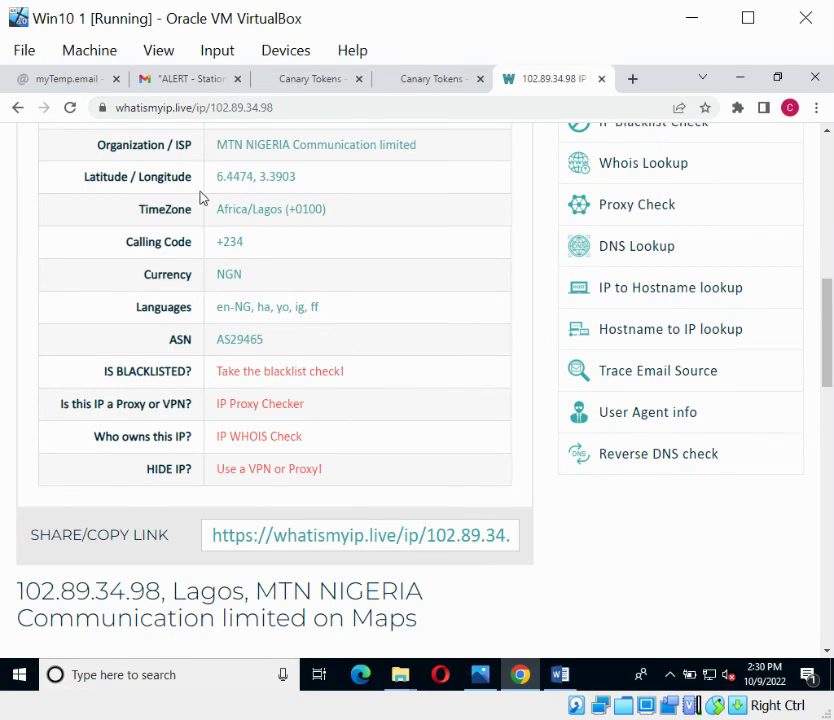
- Highlight the IP's latitude/longitude 6.4474, 3.3903 in the details table
{"action": "left_click_drag", "start_coordinate": [216, 176], "coordinate": [296, 181]}
{"action": "left_click", "coordinate": [632, 82]}
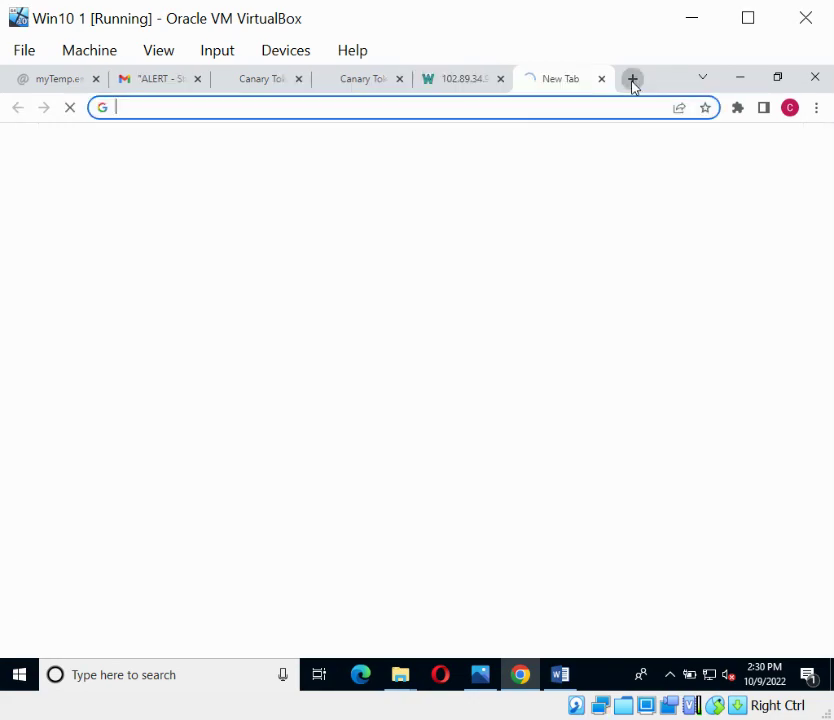
{"action": "left_click", "coordinate": [600, 80]}
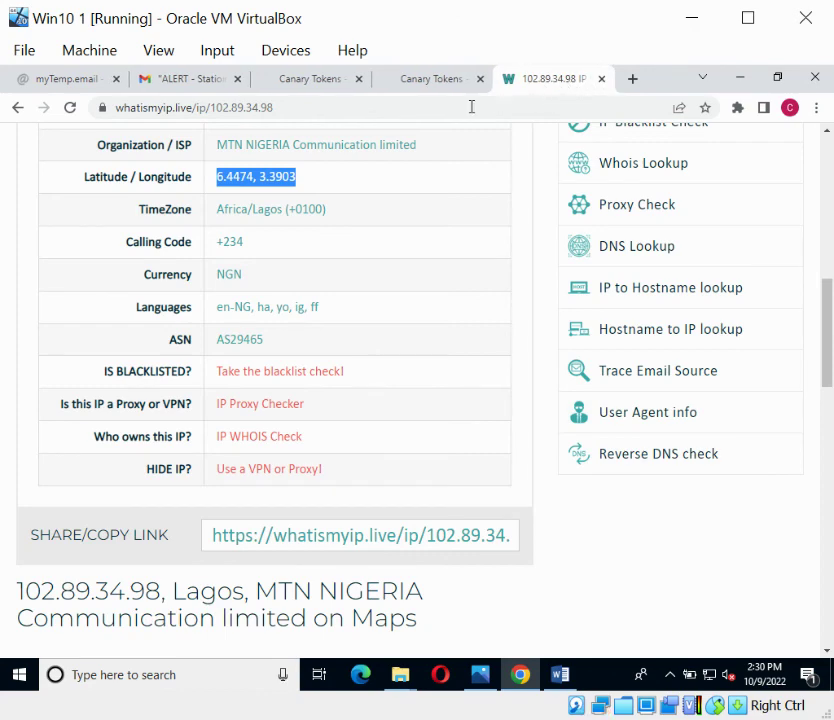
{"action": "left_click", "coordinate": [285, 185]}
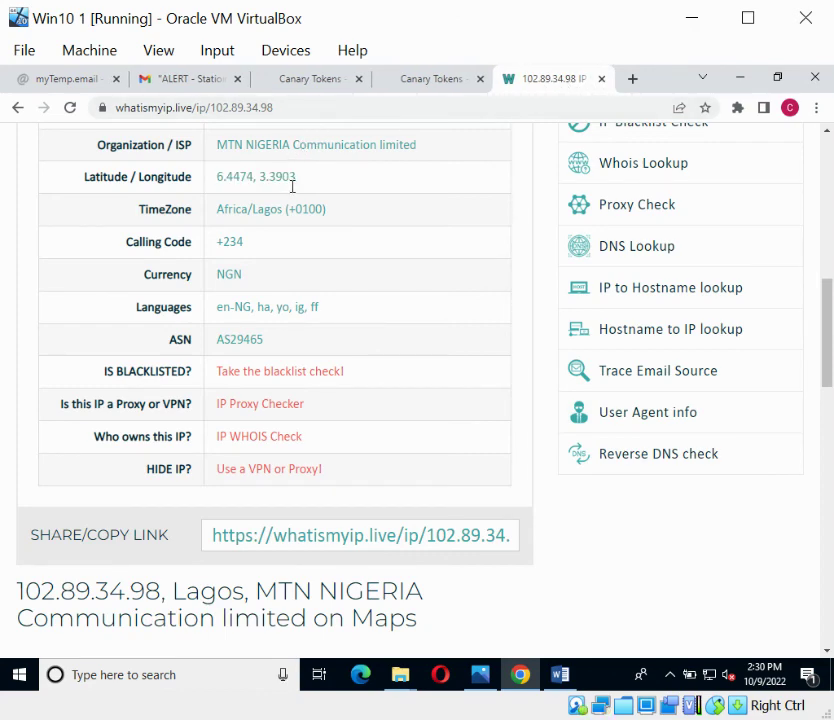